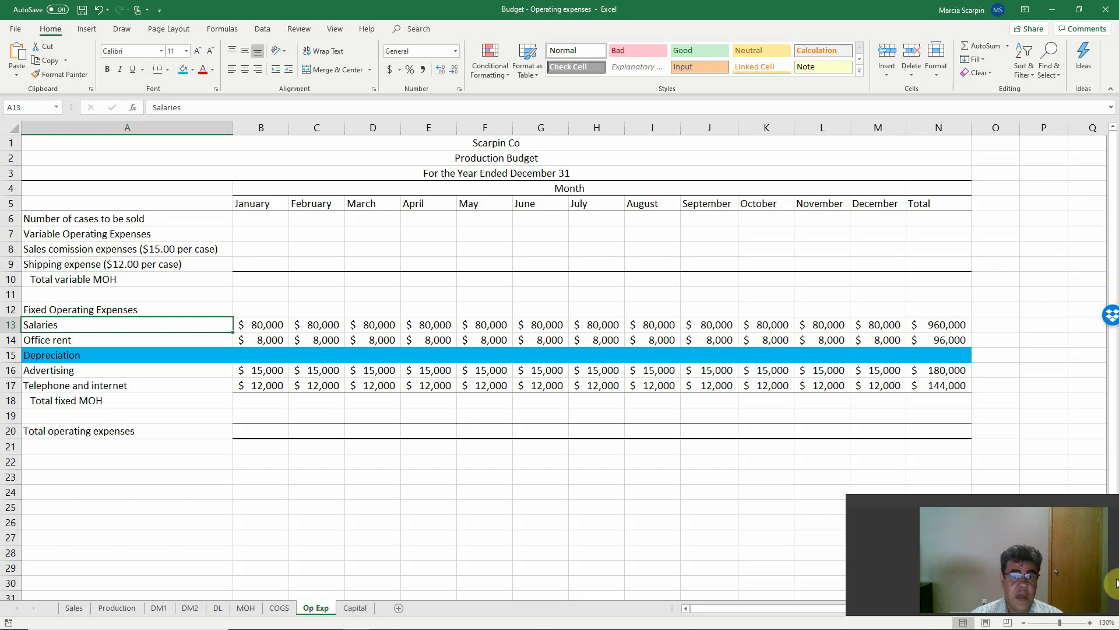
- Change the sheet title from Production Budget to Operating Expenses Budget
{"action": "left_click", "coordinate": [495, 156]}
{"action": "left_click_drag", "start_coordinate": [194, 107], "coordinate": [151, 107]}
{"action": "type", "text": "Operati"}
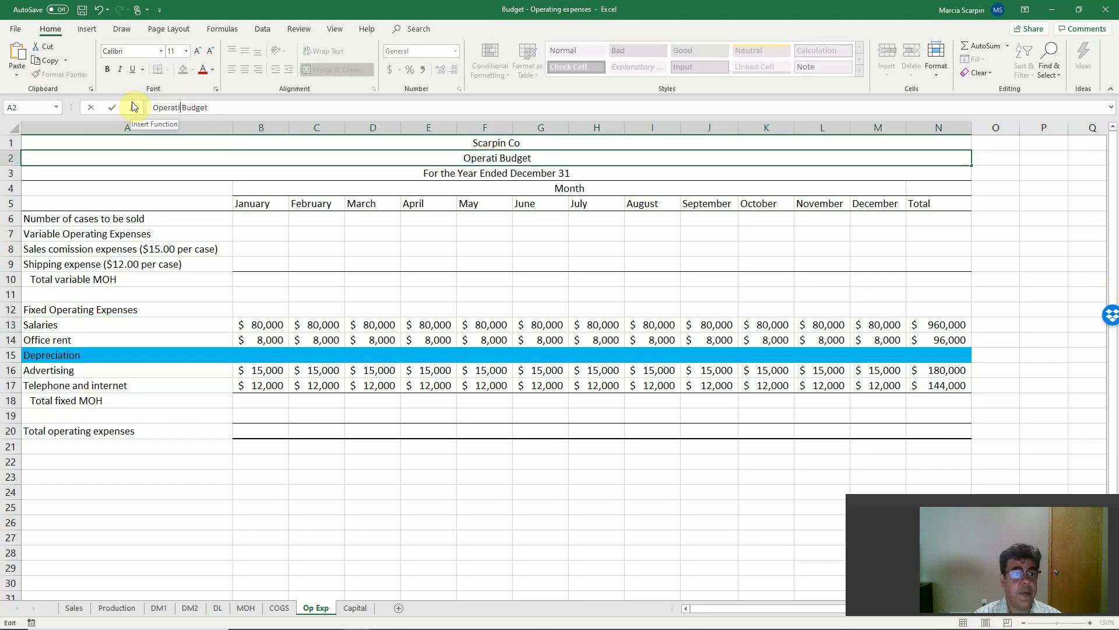
{"action": "type", "text": "ng Expenses"}
{"action": "key", "text": "Return"}
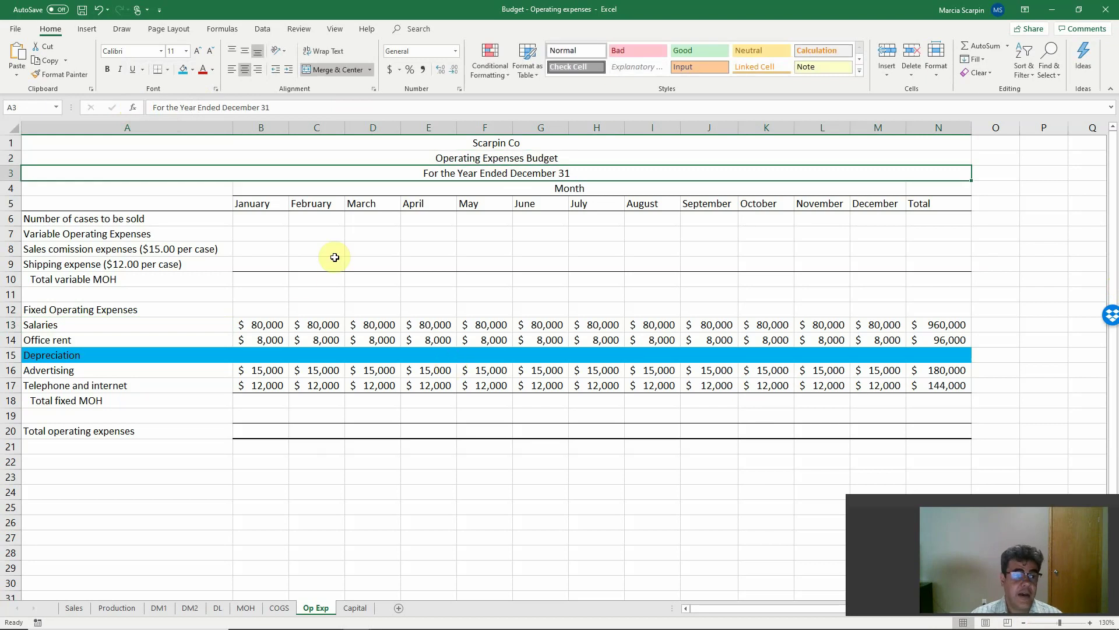
- Rename the Total variable MOH label to Total variable Operating Expenses
{"action": "left_click_drag", "start_coordinate": [226, 219], "coordinate": [113, 386]}
{"action": "left_click", "coordinate": [119, 305]}
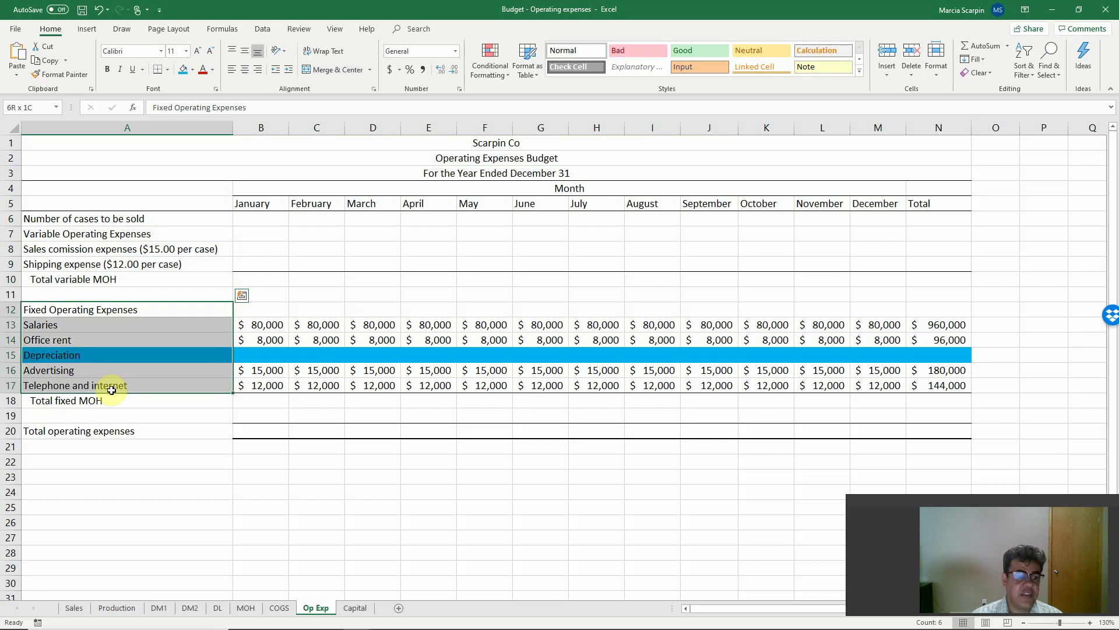
{"action": "double_click", "coordinate": [91, 282]}
{"action": "left_click_drag", "start_coordinate": [92, 282], "coordinate": [102, 281]}
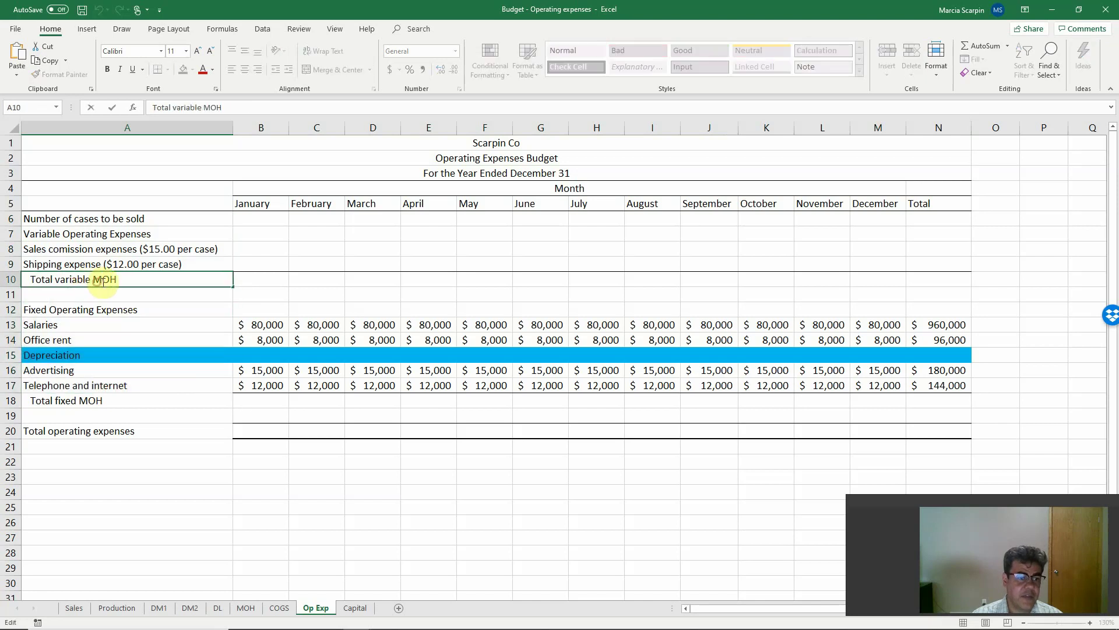
{"action": "type", "text": "Operating Expense"}
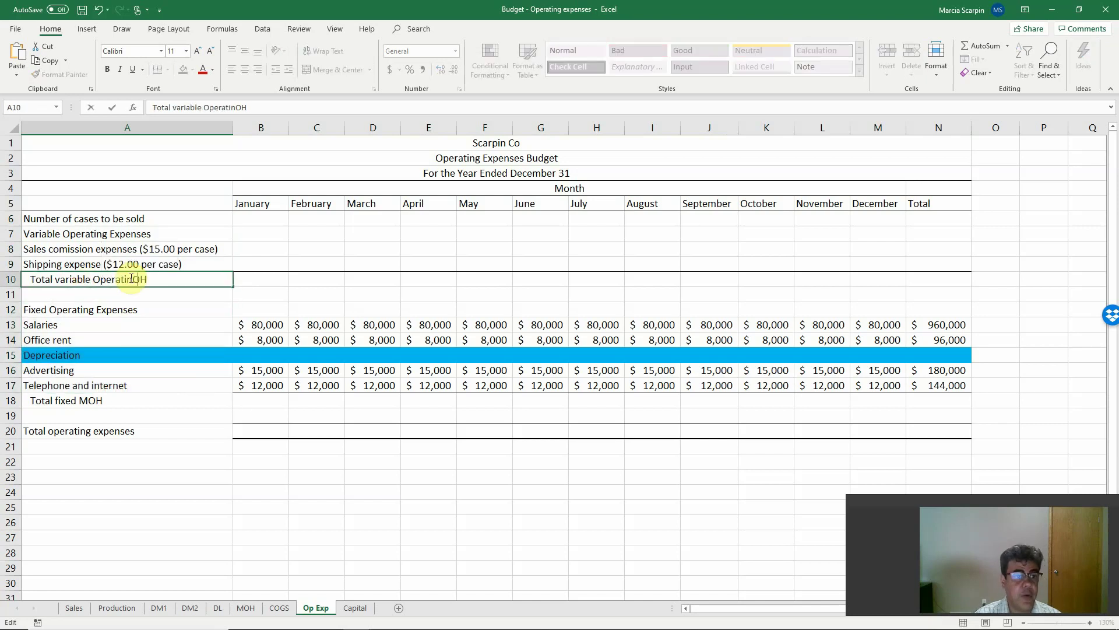
{"action": "type", "text": "s"}
{"action": "key", "text": "Delete"}
{"action": "key", "text": "Delete"}
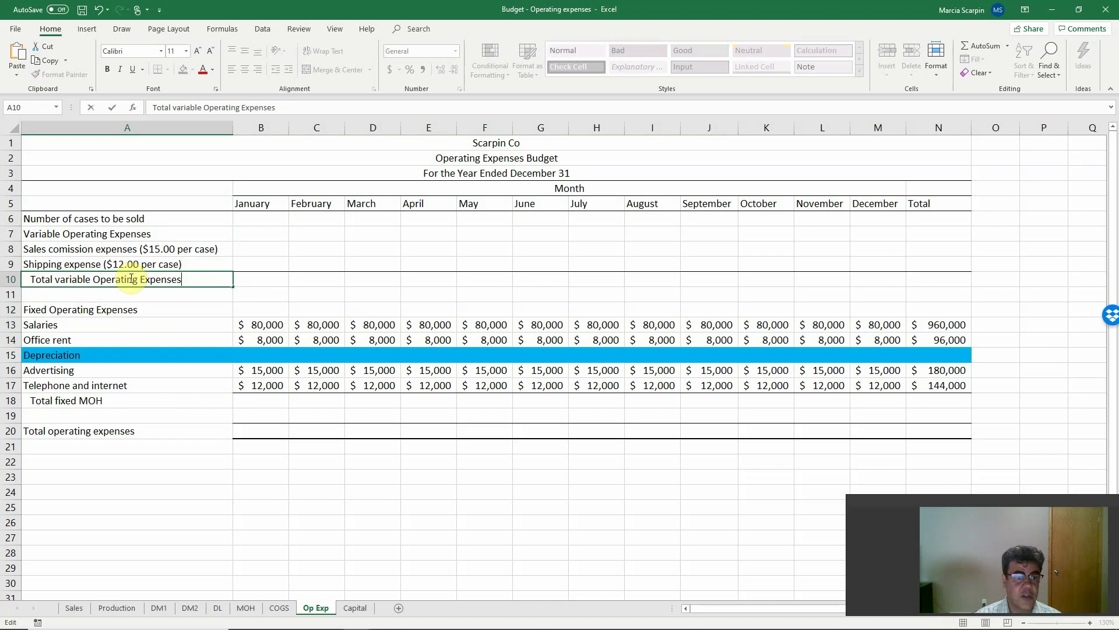
{"action": "key", "text": "Return"}
- Rename the Total fixed MOH label to Total fixed Operating Expenses
{"action": "left_click", "coordinate": [126, 400]}
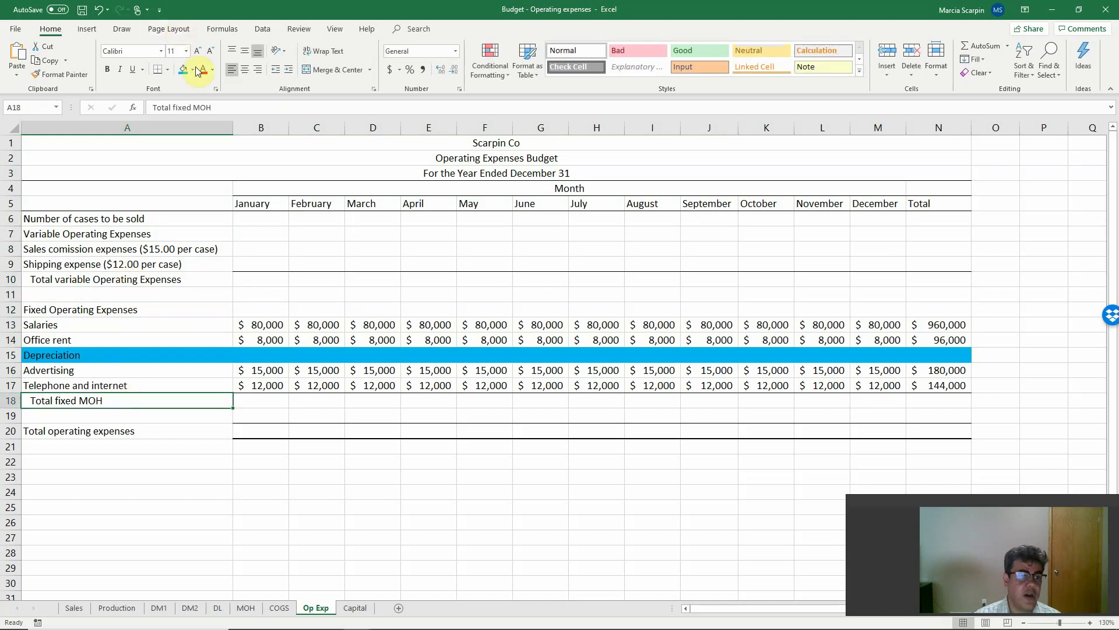
{"action": "left_click", "coordinate": [193, 107]}
{"action": "left_click_drag", "start_coordinate": [241, 115], "coordinate": [307, 118]}
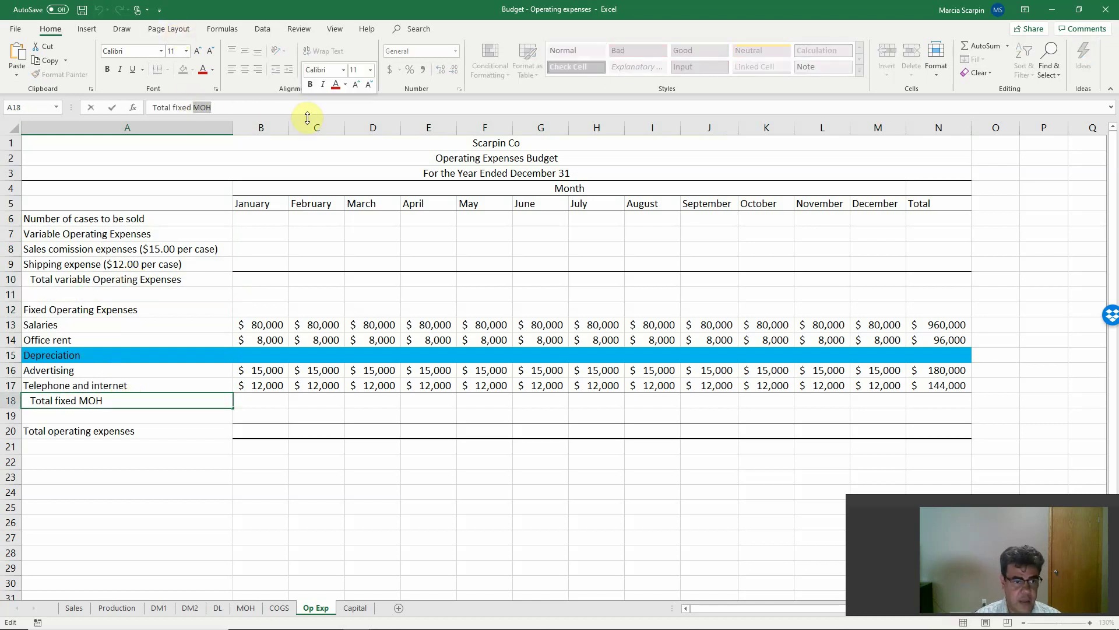
{"action": "type", "text": "Operating"}
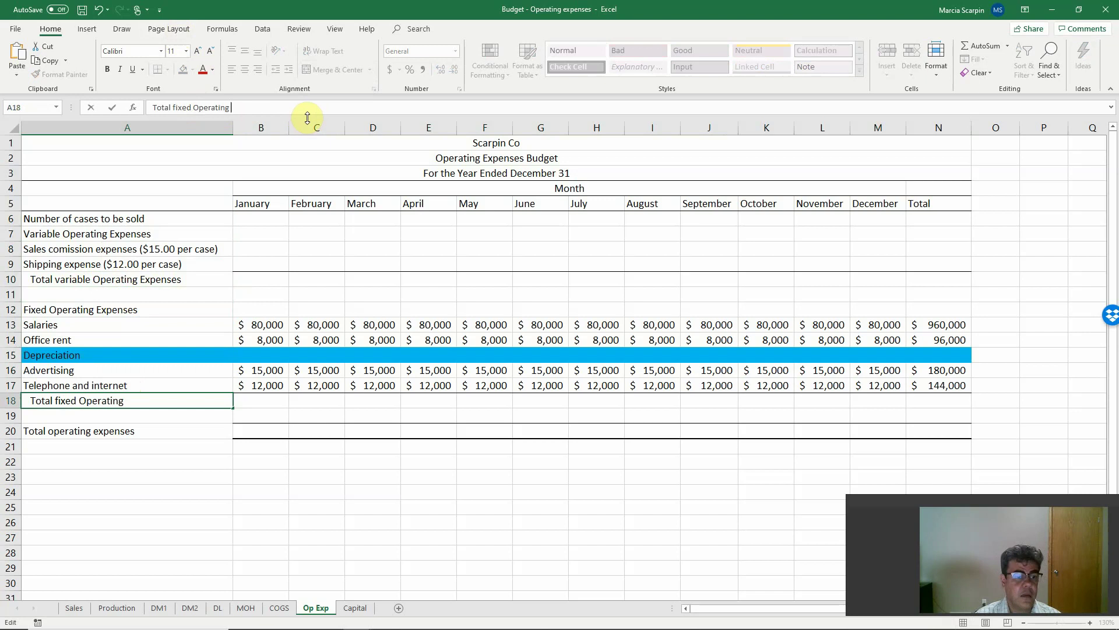
{"action": "type", "text": " Expe"}
{"action": "type", "text": "enses"}
{"action": "key", "text": "Return"}
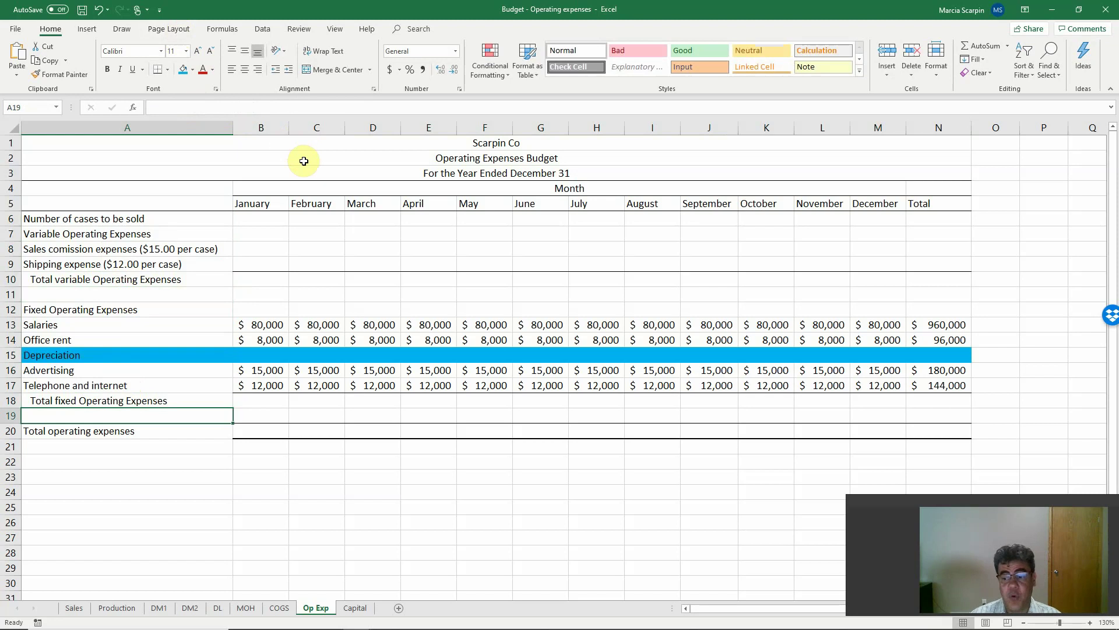
- Link Op Exp cell B6 to the Sales sheet's January unit sales, giving 30,000 cases
{"action": "left_click", "coordinate": [245, 608]}
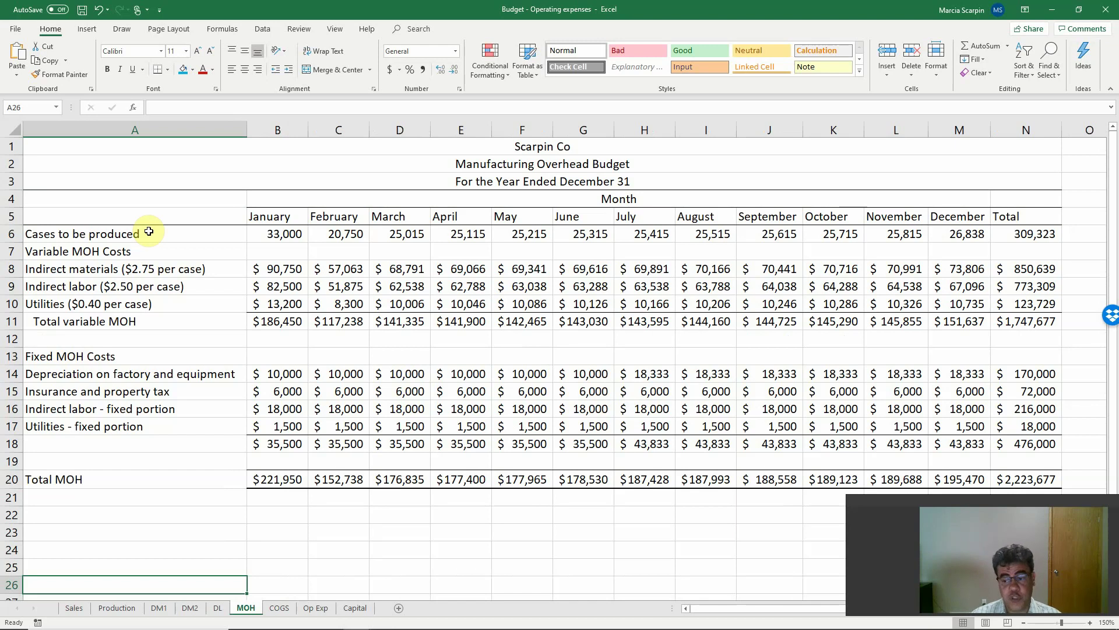
{"action": "left_click", "coordinate": [327, 609]}
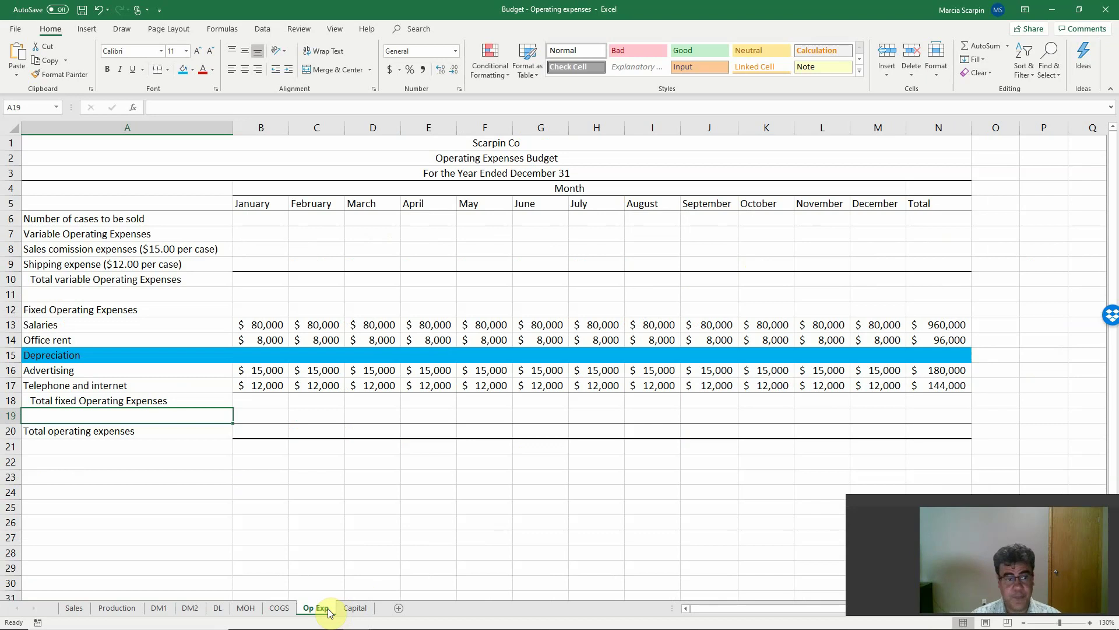
{"action": "left_click", "coordinate": [265, 220]}
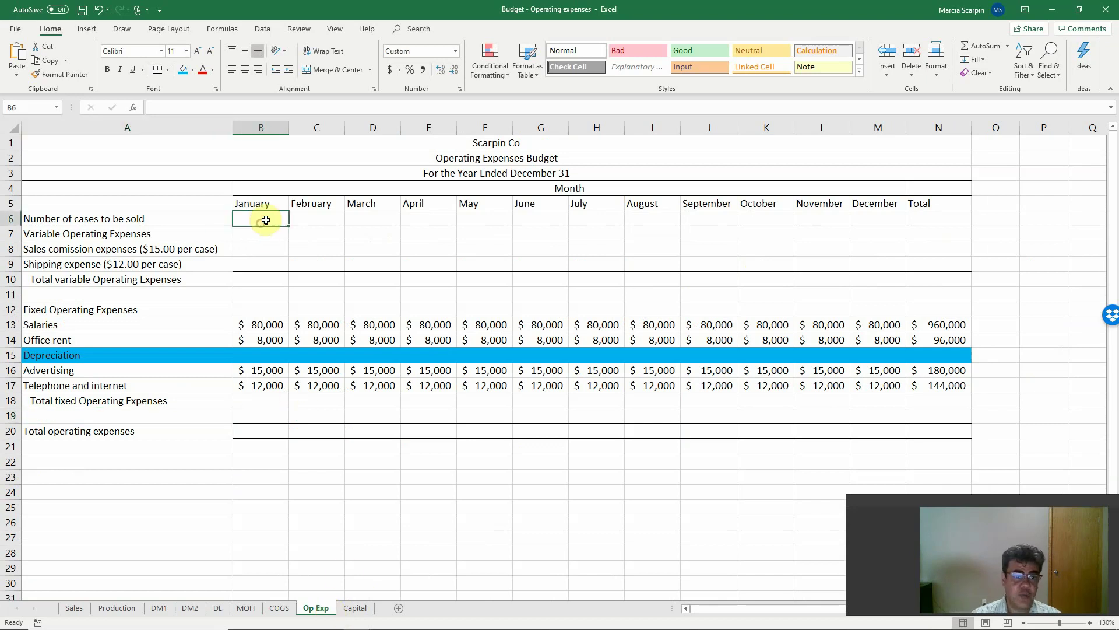
{"action": "type", "text": "+"}
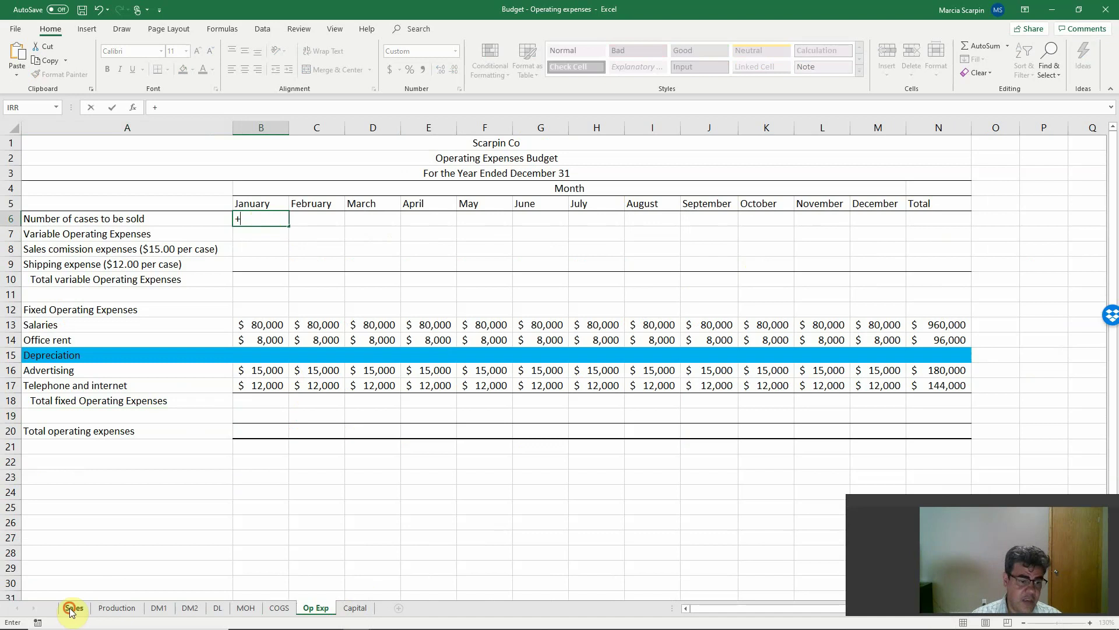
{"action": "left_click", "coordinate": [77, 605]}
{"action": "left_click", "coordinate": [196, 234]}
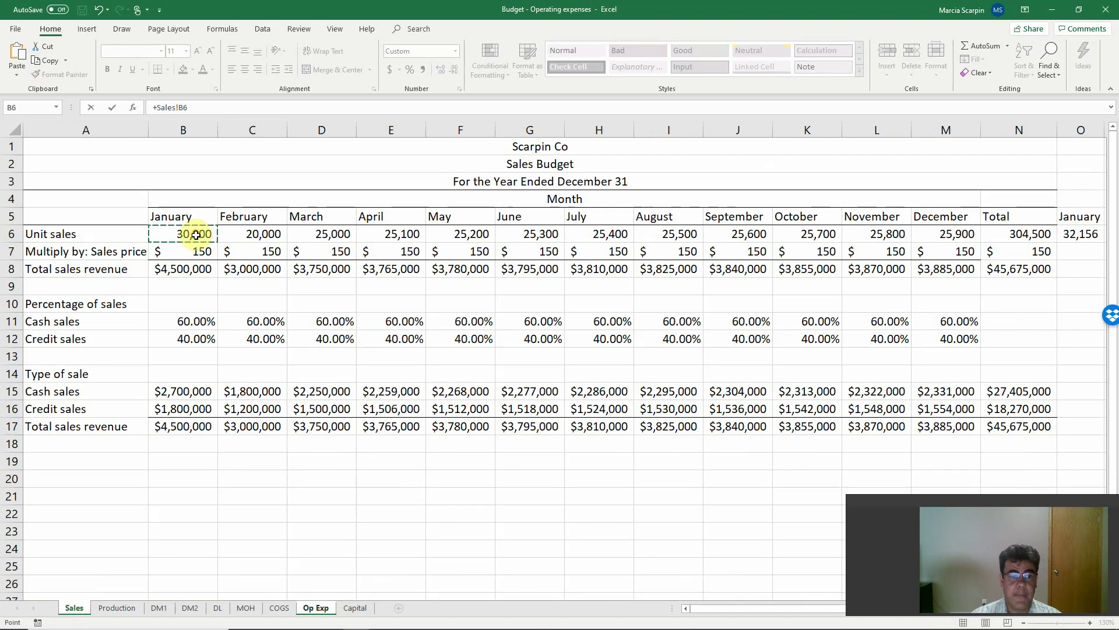
{"action": "key", "text": "Return"}
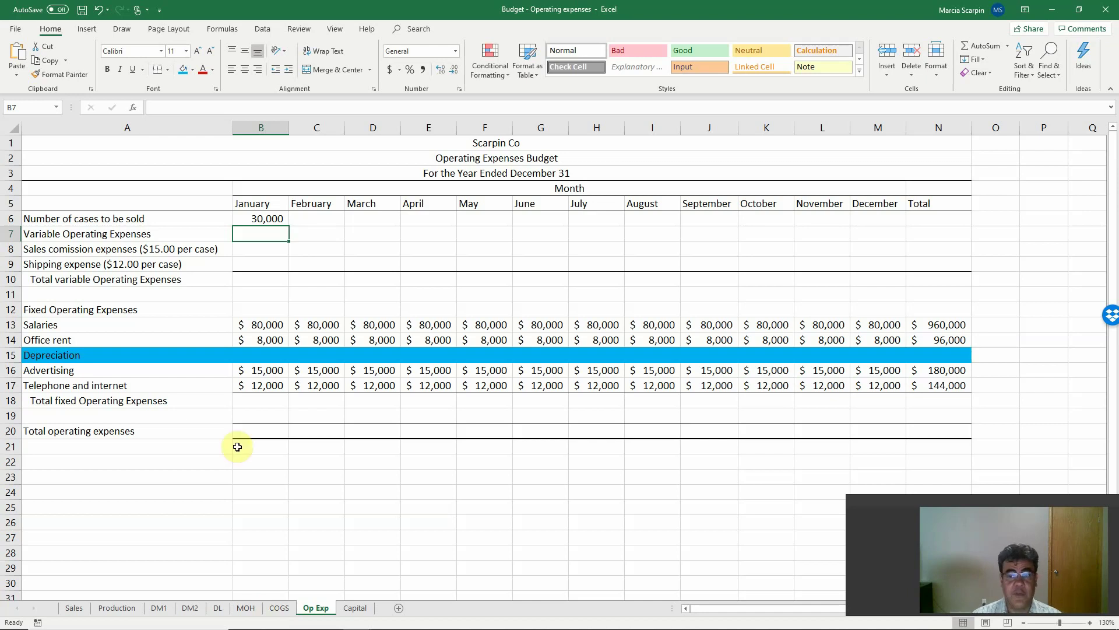
- Copy the January cases link across February through December
{"action": "left_click", "coordinate": [274, 221]}
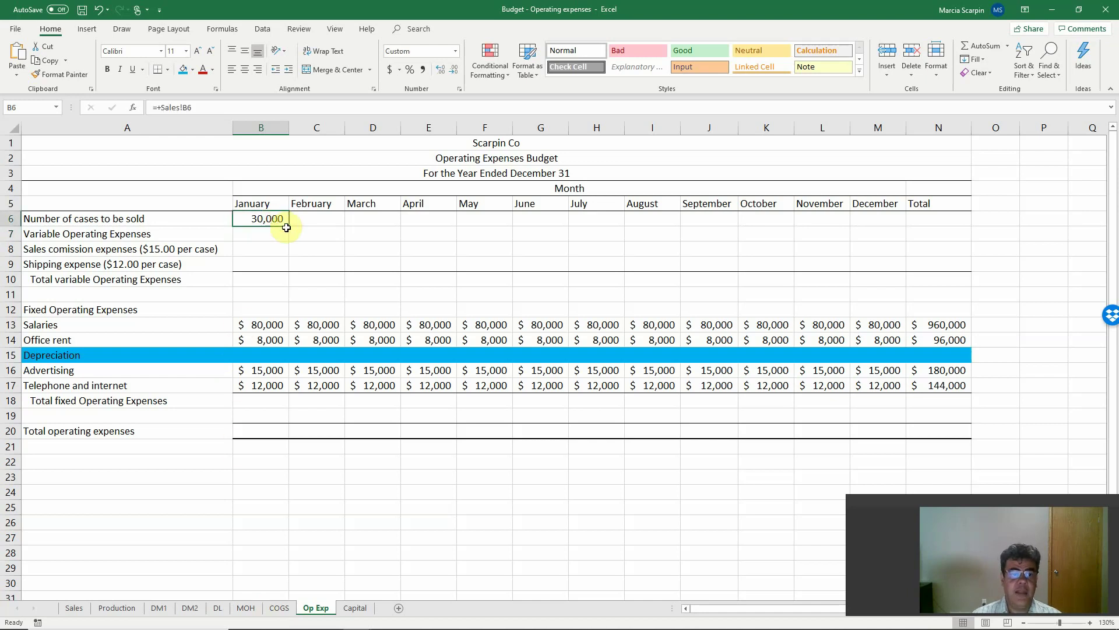
{"action": "key", "text": "ctrl+c"}
{"action": "key", "text": "shift+Right"}
{"action": "key", "text": "shift+Right"}
{"action": "key", "text": "shift+Right"}
{"action": "key", "text": "shift+Right"}
{"action": "key", "text": "shift+Right"}
{"action": "key", "text": "shift+Right"}
{"action": "key", "text": "shift+Right"}
{"action": "key", "text": "shift+Right"}
{"action": "key", "text": "shift+Right"}
{"action": "key", "text": "shift+Right"}
{"action": "key", "text": "shift+Right"}
{"action": "key", "text": "shift+Right"}
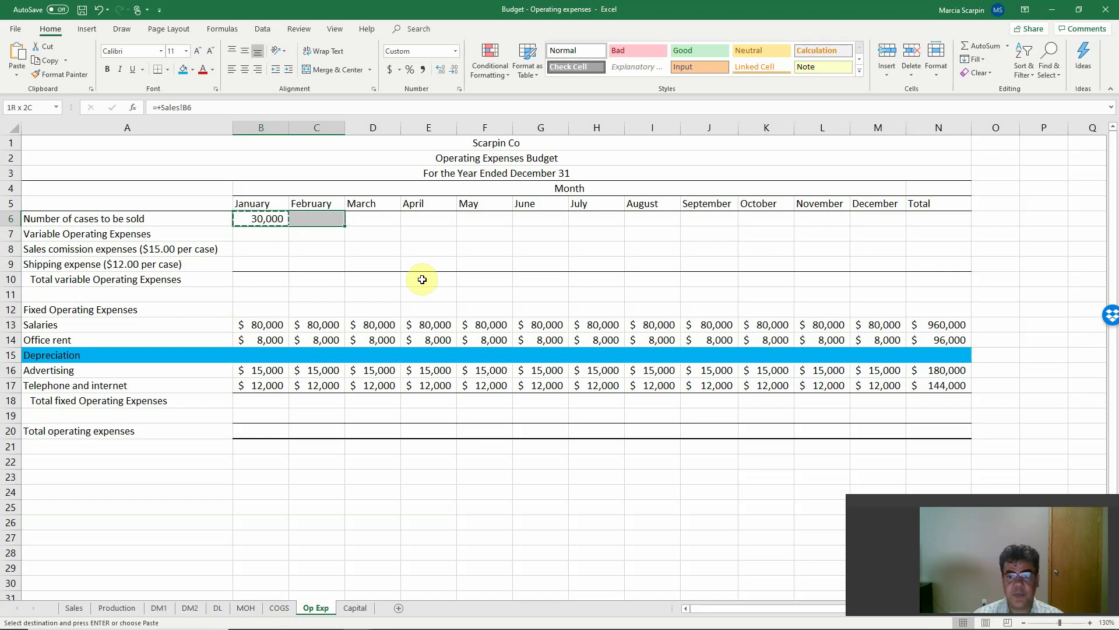
{"action": "key", "text": "shift+Left"}
{"action": "key", "text": "Return"}
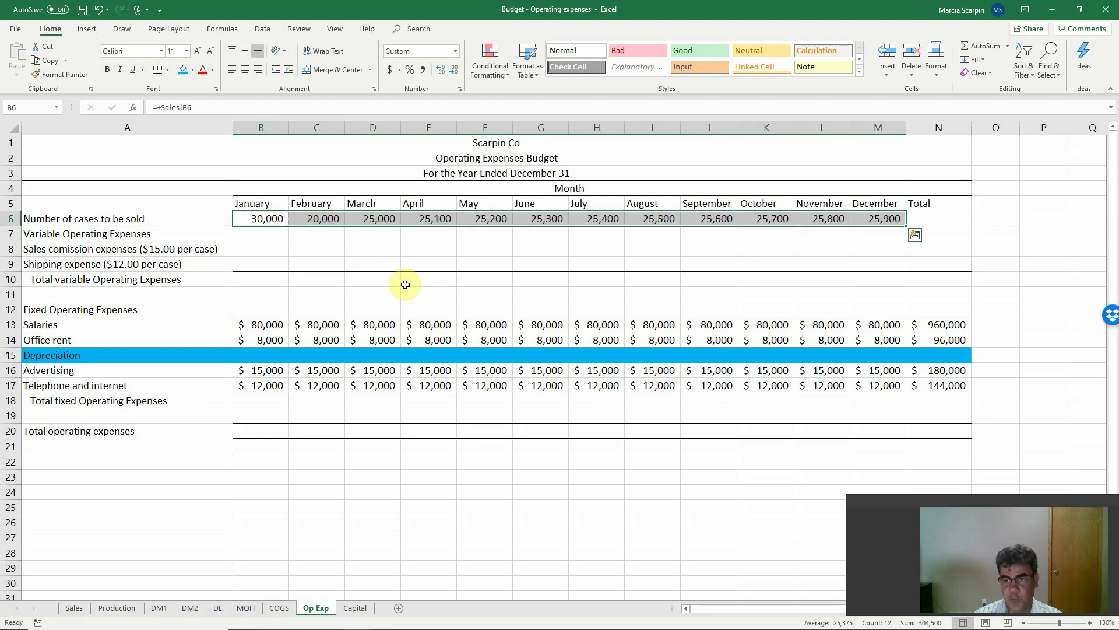
- Total the year's cases in N6 with SUM(B6:M6), giving 304,500, and verify against Sales
{"action": "left_click", "coordinate": [950, 218]}
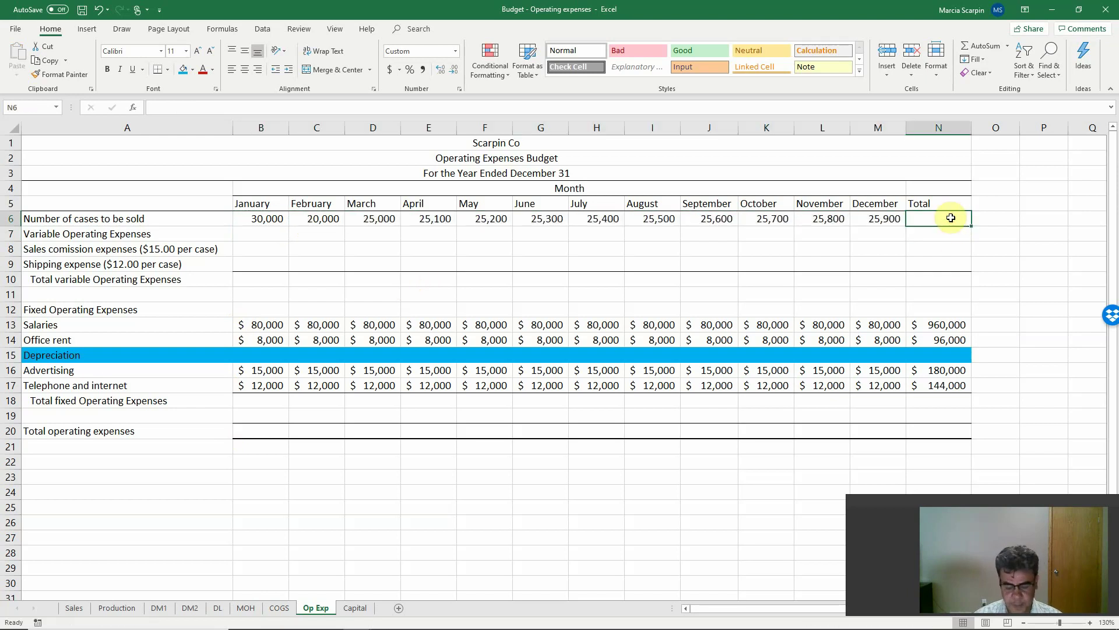
{"action": "type", "text": "=sum"}
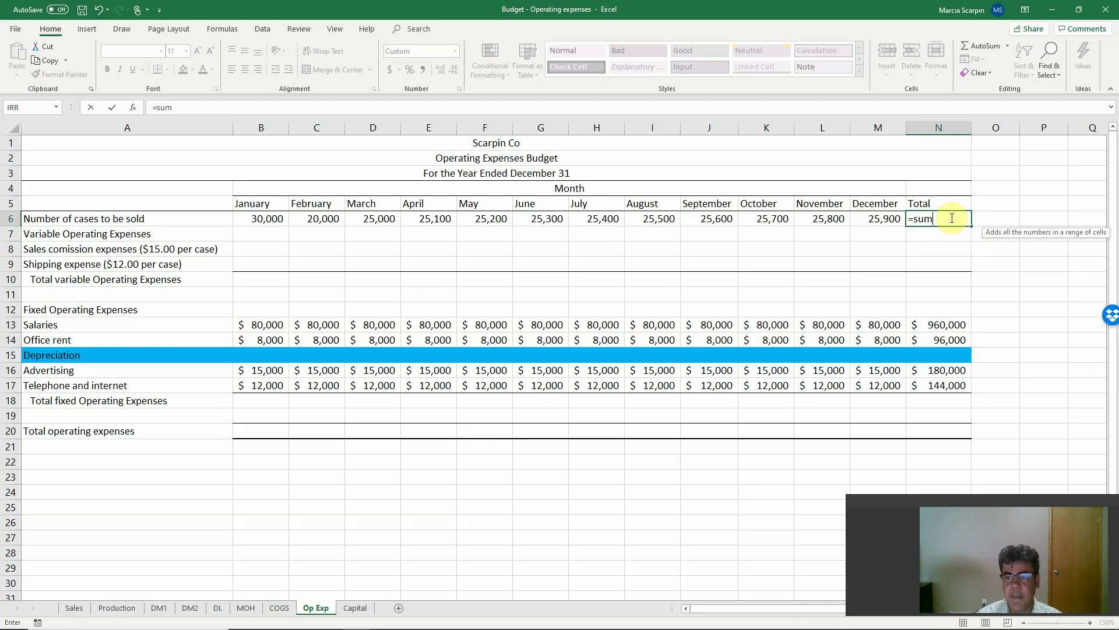
{"action": "type", "text": "*"}
{"action": "key", "text": "Left"}
{"action": "key", "text": "BackSpace"}
{"action": "key", "text": "BackSpace"}
{"action": "key", "text": "BackSpace"}
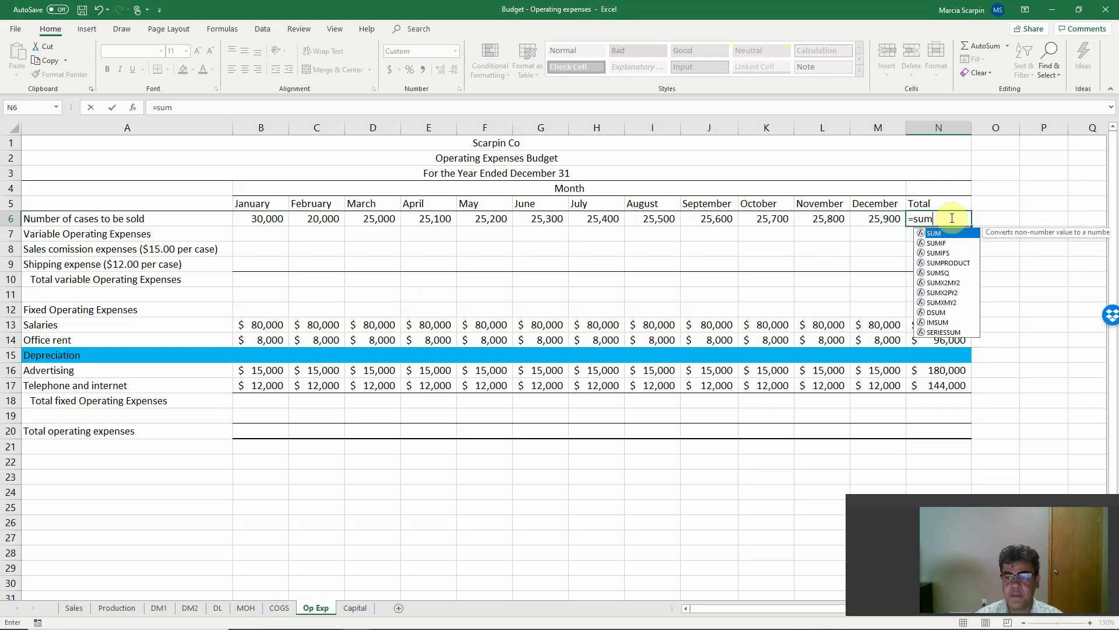
{"action": "type", "text": "("}
{"action": "key", "text": "Left"}
{"action": "key", "text": "shift+Left"}
{"action": "key", "text": "shift+Left"}
{"action": "key", "text": "shift+Left"}
{"action": "key", "text": "shift+Left"}
{"action": "key", "text": "shift+Left"}
{"action": "key", "text": "shift+Left"}
{"action": "key", "text": "shift+Left"}
{"action": "key", "text": "shift+Left"}
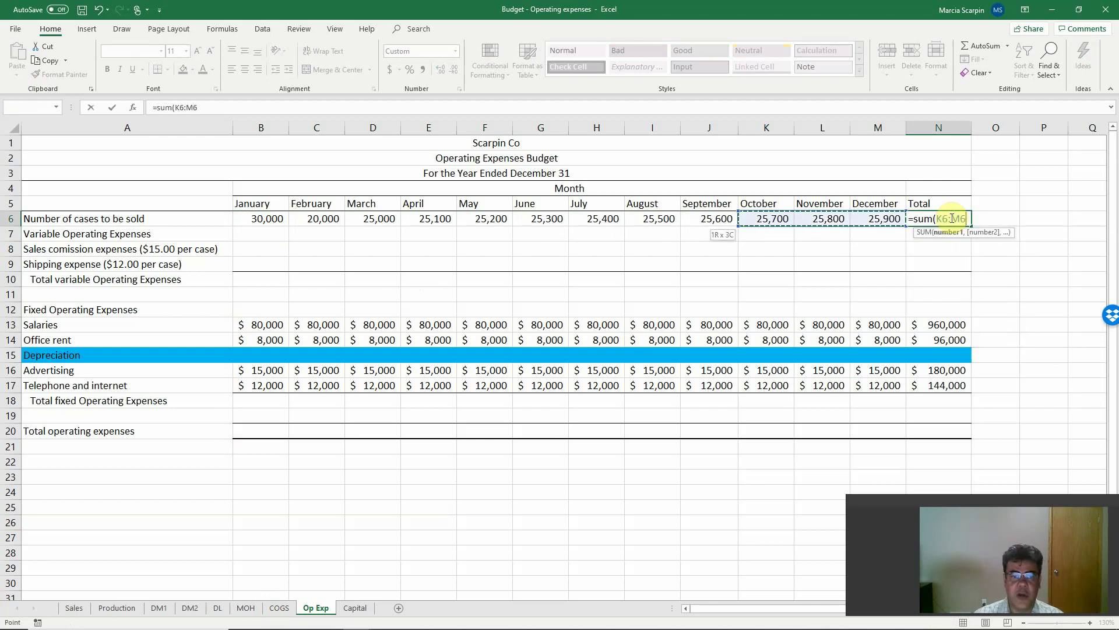
{"action": "key", "text": "shift+Left"}
{"action": "key", "text": "shift+Left"}
{"action": "key", "text": "shift+Left"}
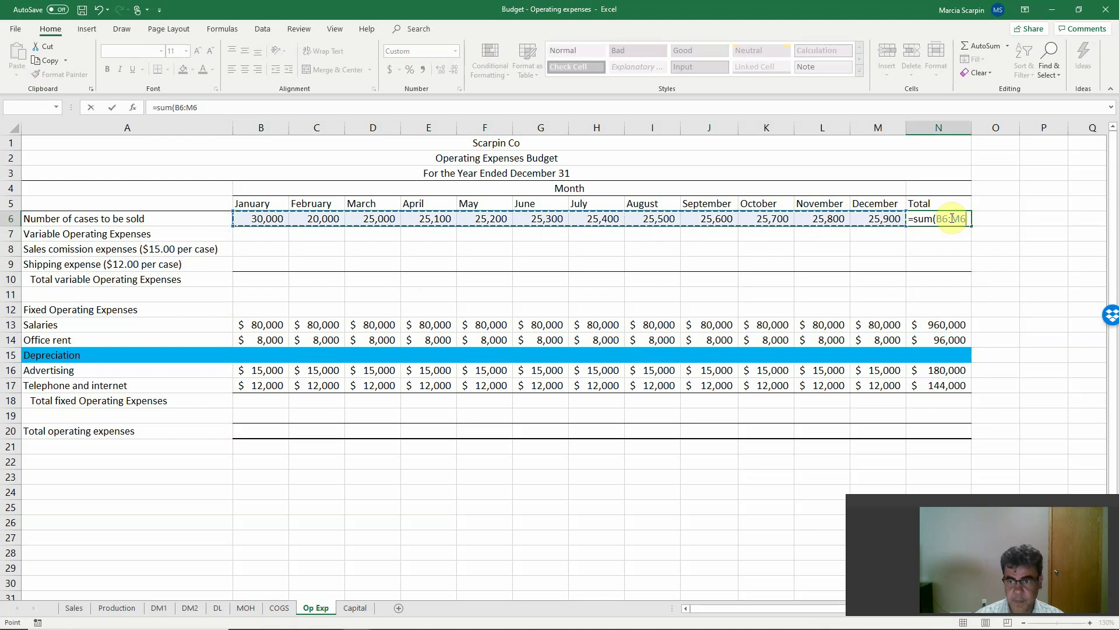
{"action": "key", "text": "Return"}
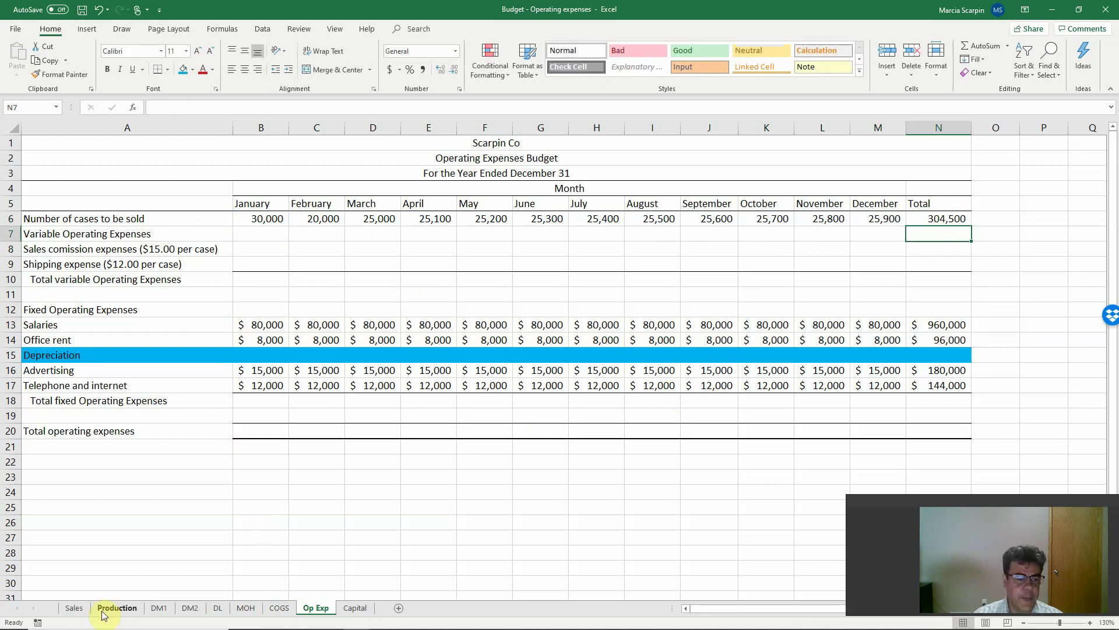
{"action": "left_click", "coordinate": [74, 607]}
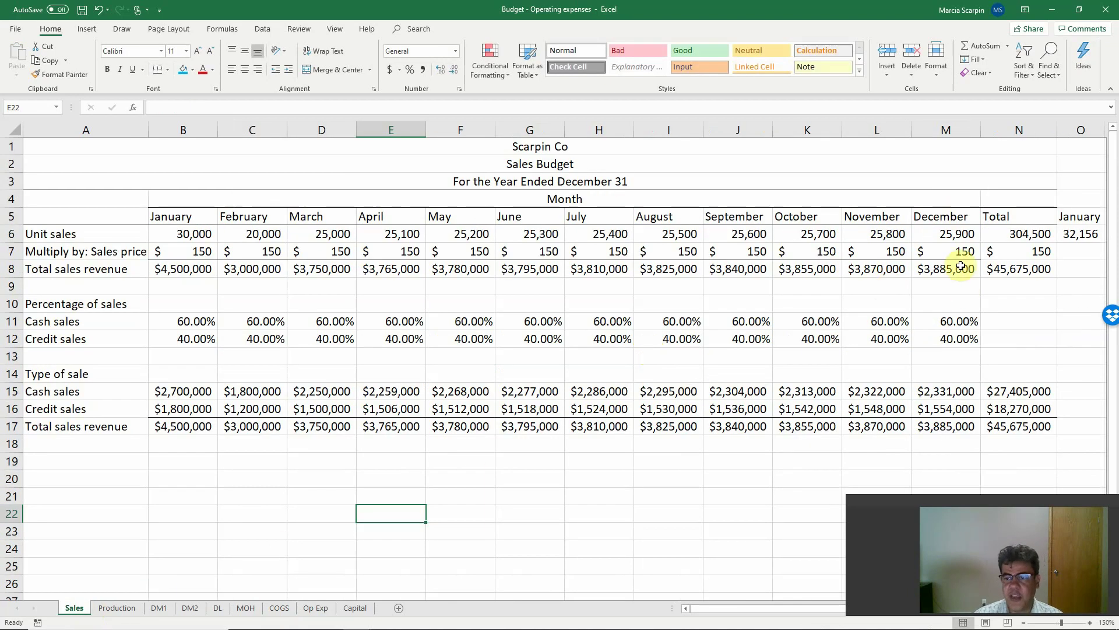
{"action": "left_click", "coordinate": [1025, 236]}
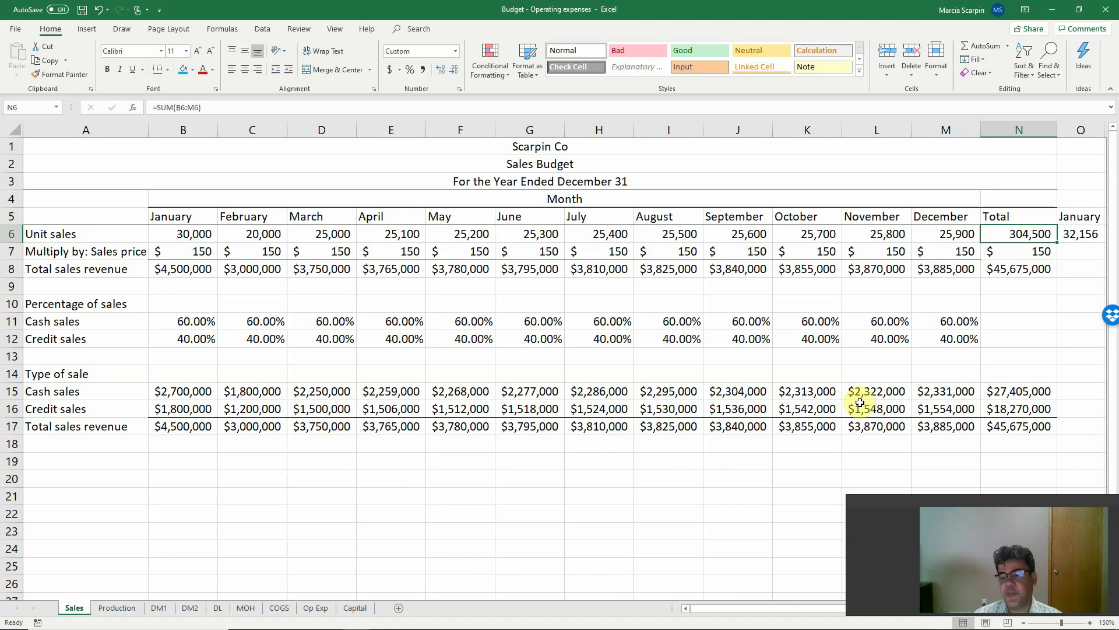
{"action": "left_click", "coordinate": [314, 607]}
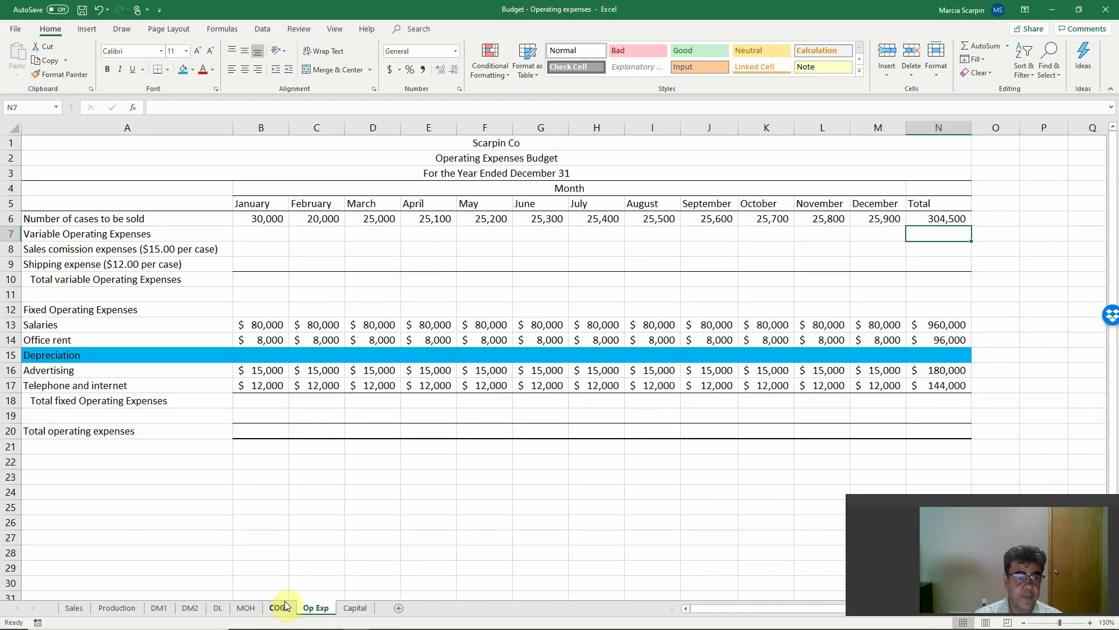
- Enter January's commission =B6*15, shipping =B6*12 and their SUM total in B8:B10
{"action": "left_click", "coordinate": [250, 249]}
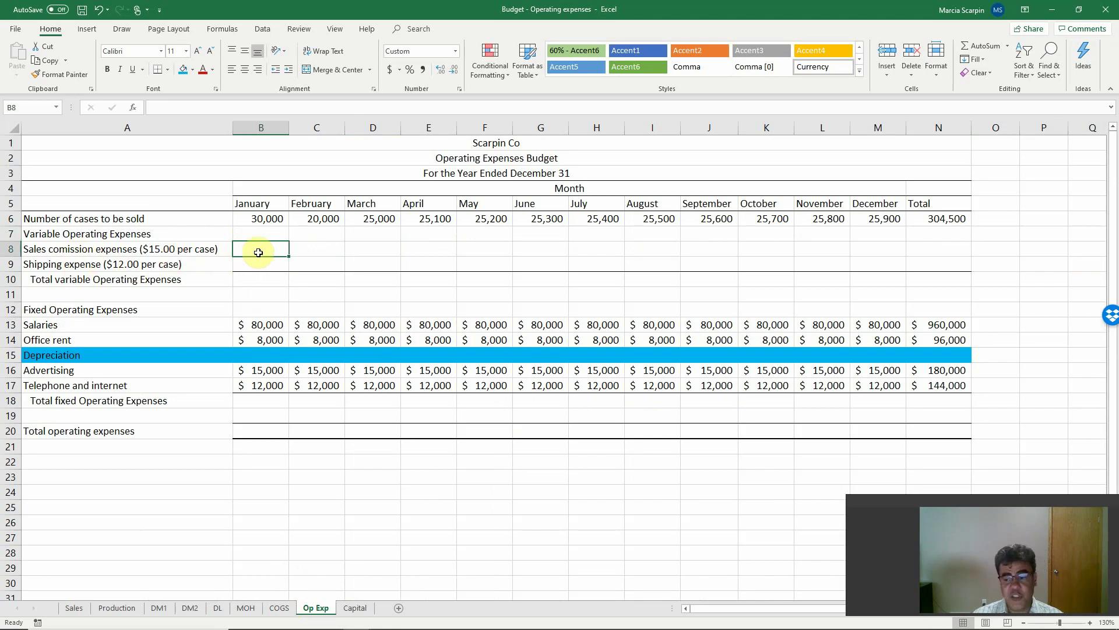
{"action": "type", "text": "+"}
{"action": "key", "text": "Up"}
{"action": "key", "text": "Up"}
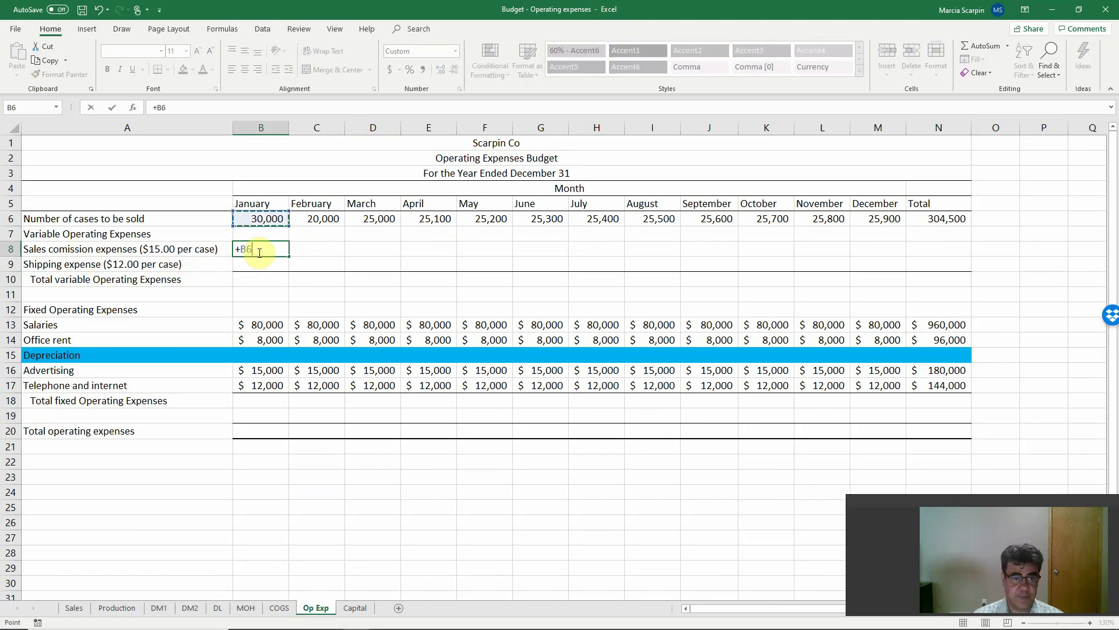
{"action": "type", "text": "*1"}
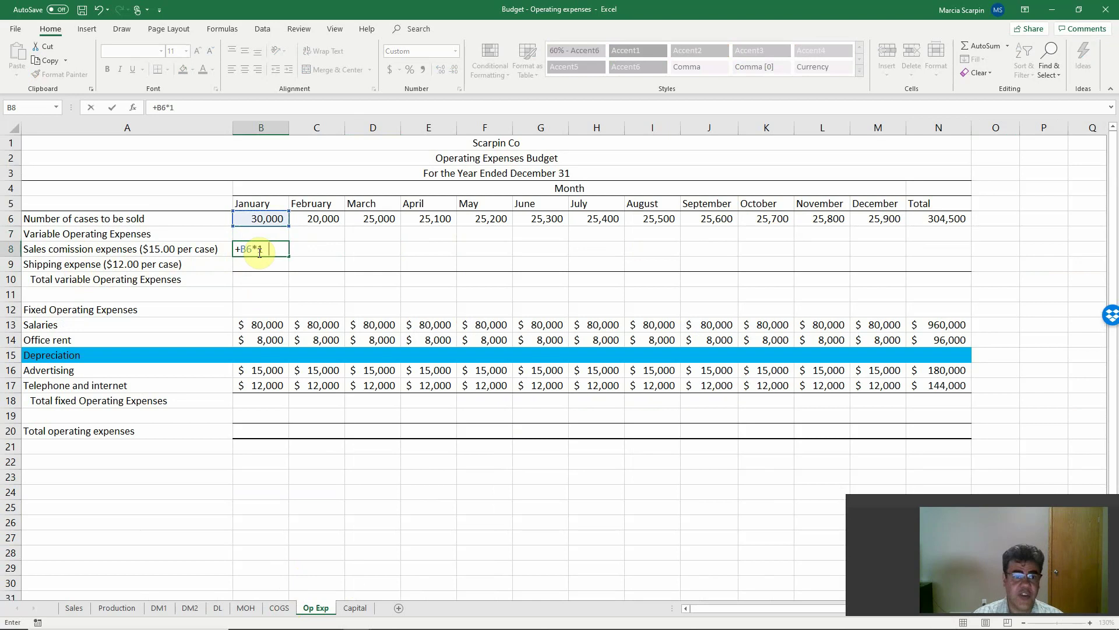
{"action": "type", "text": "5"}
{"action": "key", "text": "Return"}
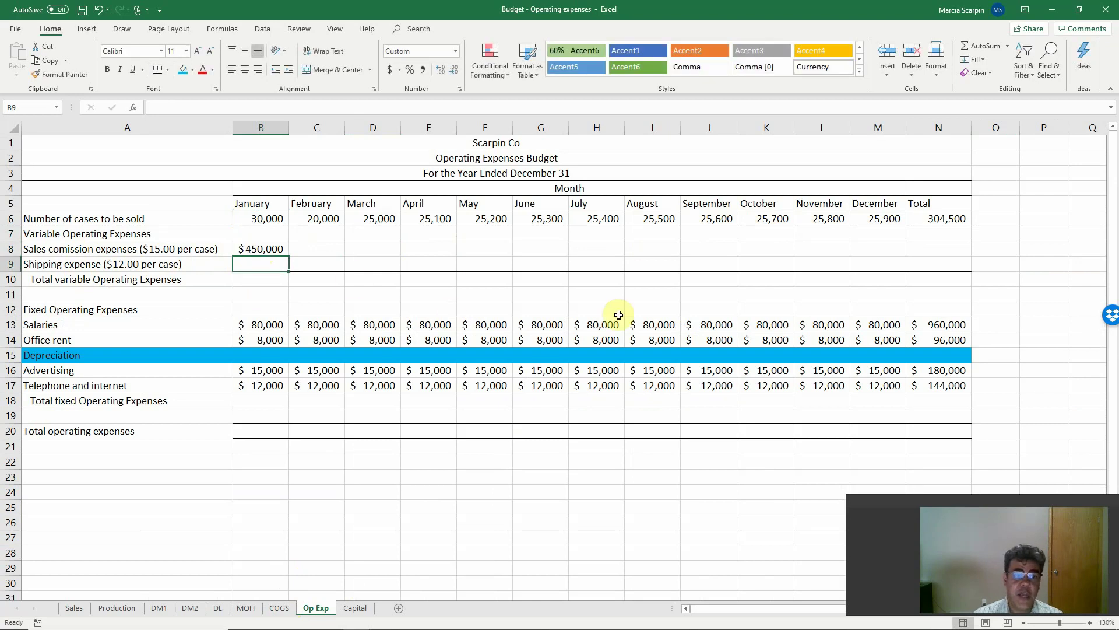
{"action": "type", "text": "+"}
{"action": "key", "text": "Up"}
{"action": "key", "text": "Up"}
{"action": "key", "text": "Up"}
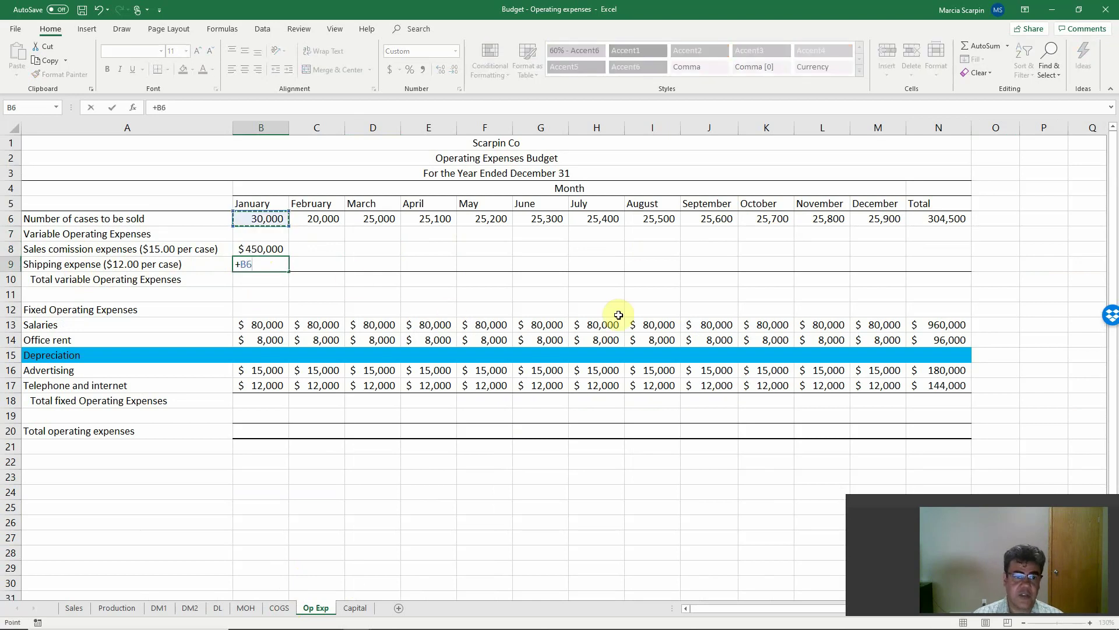
{"action": "type", "text": "*12"}
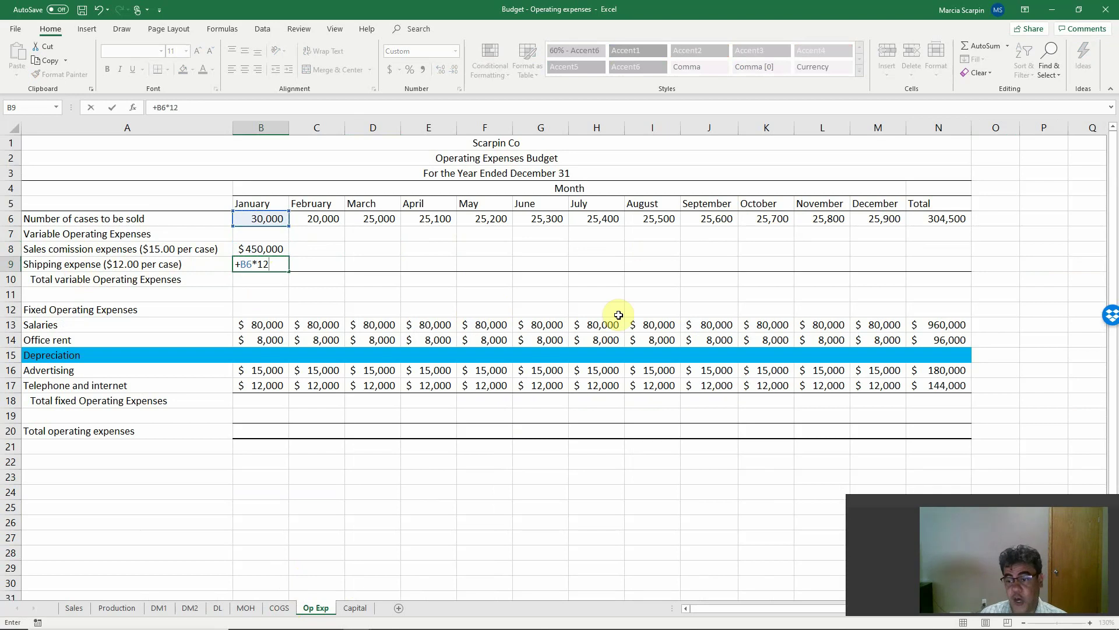
{"action": "key", "text": "Return"}
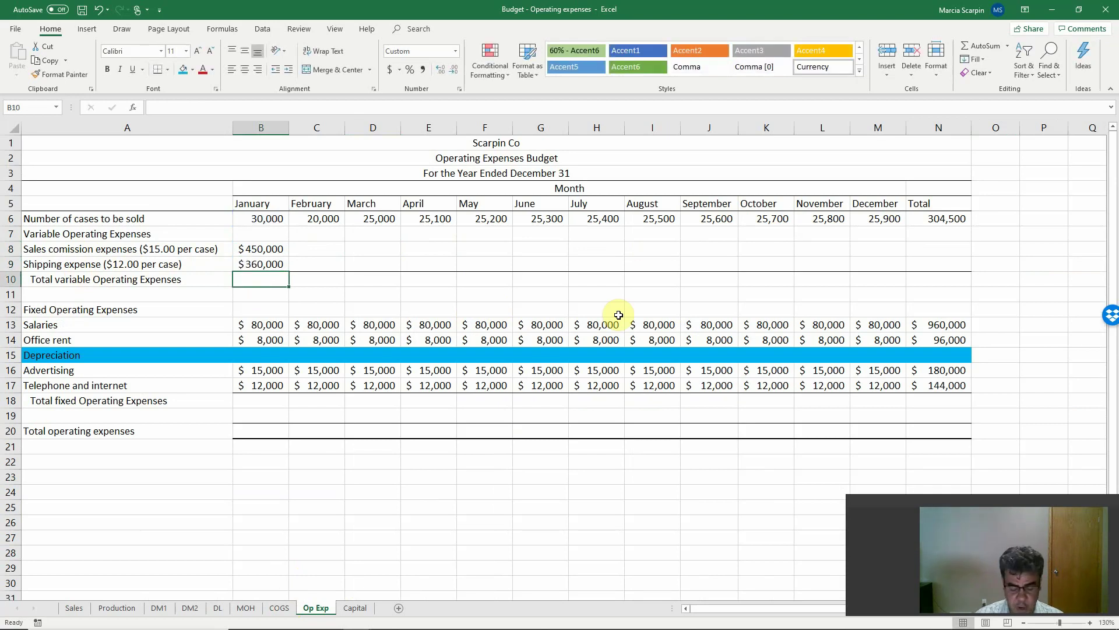
{"action": "type", "text": "=sum("}
{"action": "key", "text": "Up"}
{"action": "key", "text": "shift+Up"}
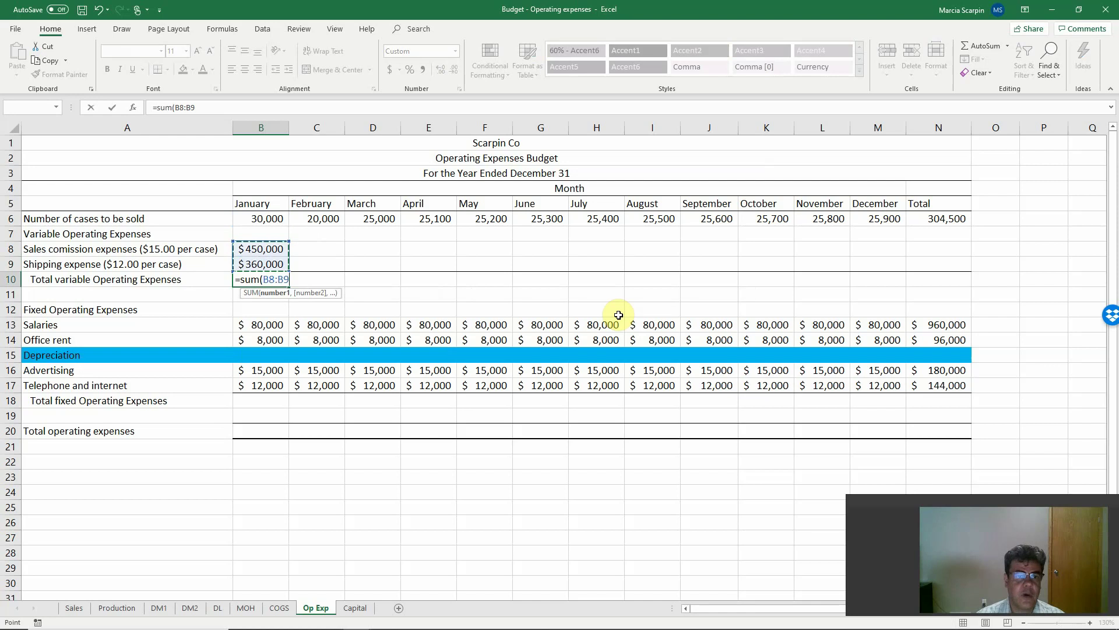
{"action": "key", "text": "Return"}
- Copy the January variable expense formulas across February–December and into the Total column
{"action": "key", "text": "Up"}
{"action": "key", "text": "Up"}
{"action": "key", "text": "Up"}
{"action": "key", "text": "shift+Down"}
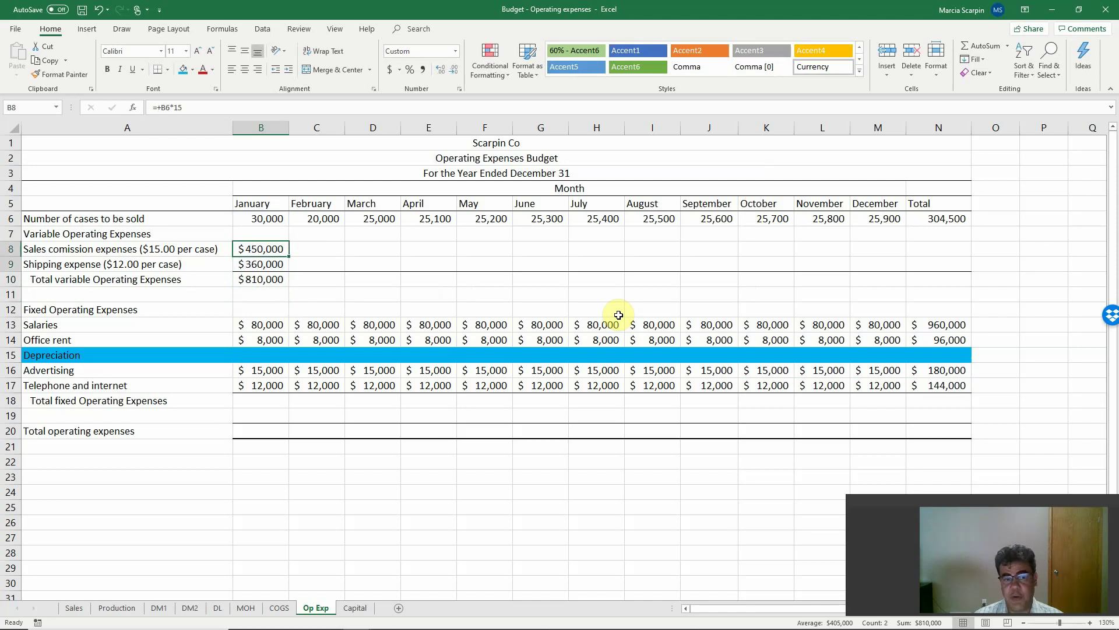
{"action": "key", "text": "shift+Down"}
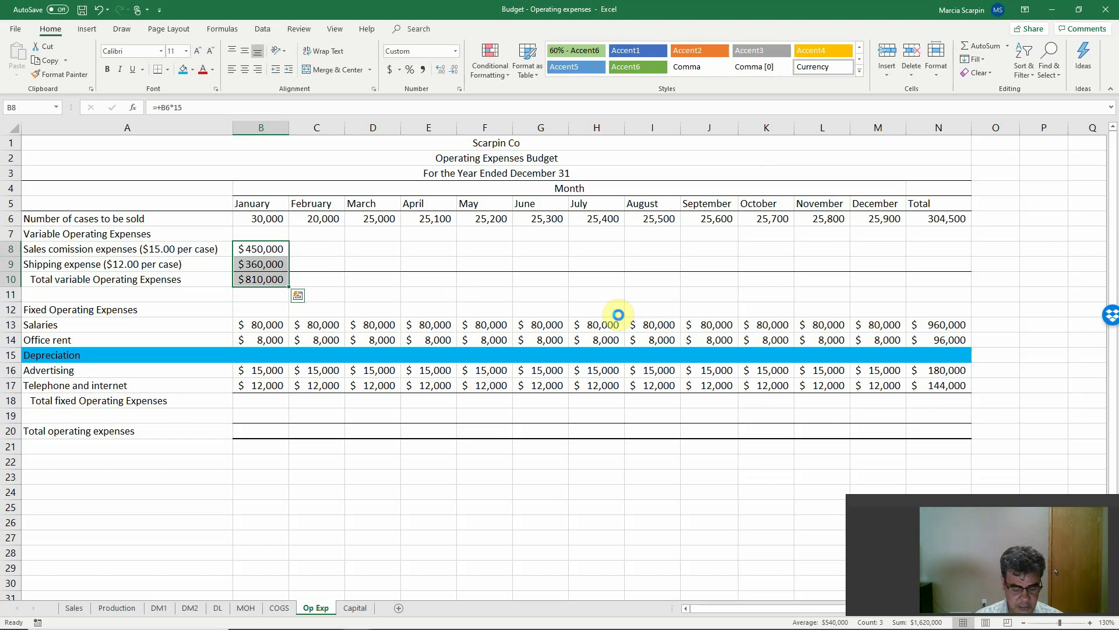
{"action": "key", "text": "ctrl+c"}
{"action": "key", "text": "shift+Right"}
{"action": "key", "text": "shift+Right"}
{"action": "key", "text": "shift+Right"}
{"action": "key", "text": "shift+Right"}
{"action": "key", "text": "shift+Right"}
{"action": "key", "text": "shift+Right"}
{"action": "key", "text": "shift+Right"}
{"action": "key", "text": "shift+Right"}
{"action": "key", "text": "shift+Right"}
{"action": "key", "text": "shift+Right"}
{"action": "key", "text": "shift+Right"}
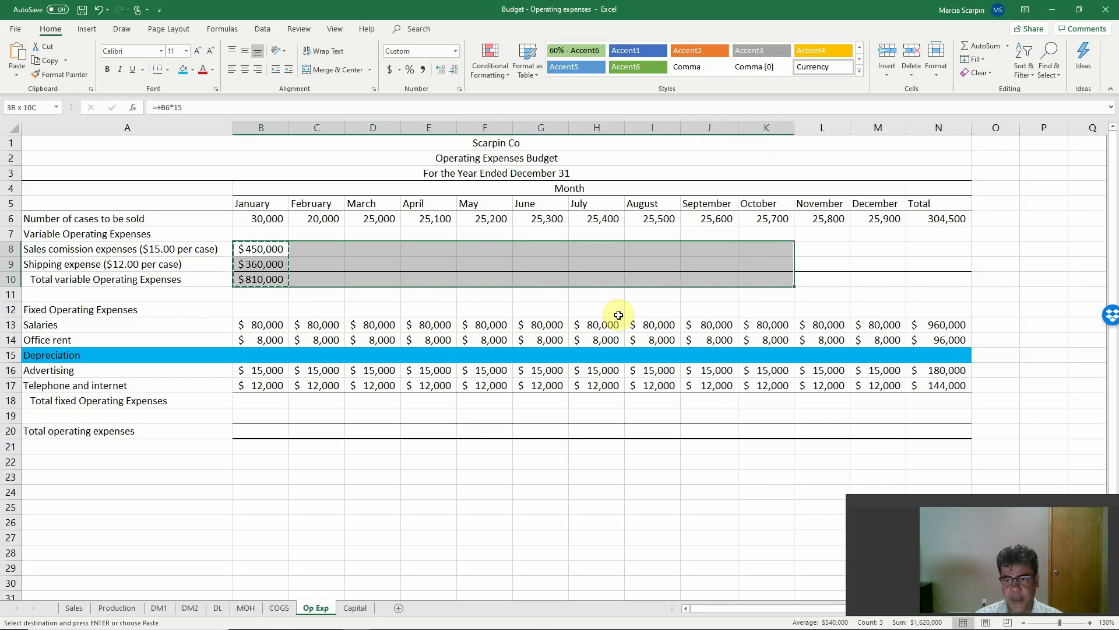
{"action": "key", "text": "ctrl+v"}
{"action": "key", "text": "Escape"}
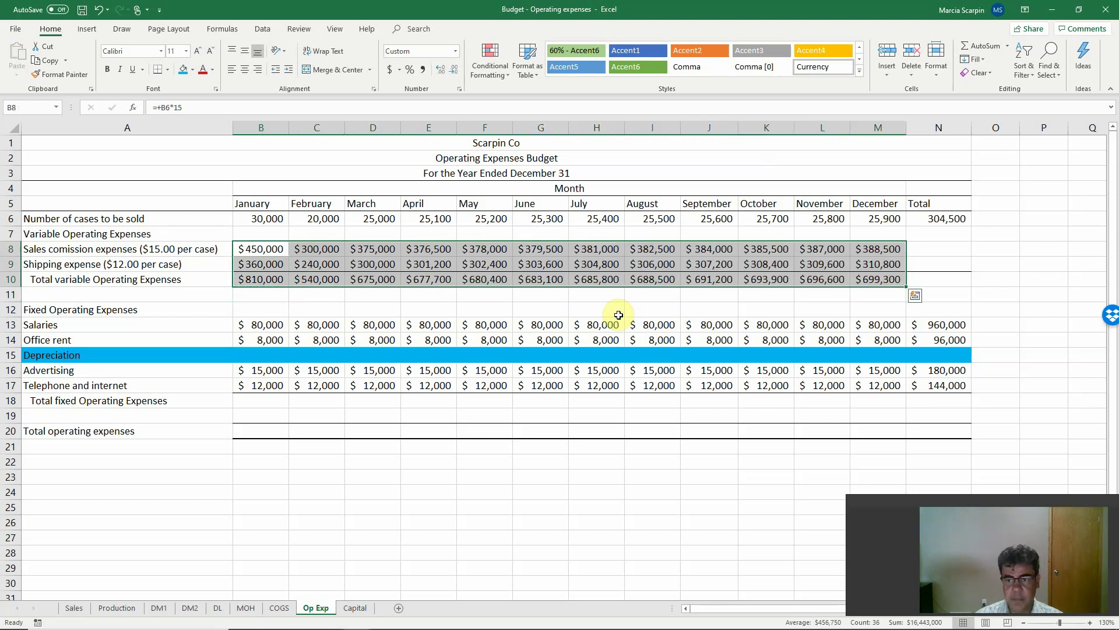
{"action": "key", "text": "Right"}
{"action": "key", "text": "Right"}
{"action": "key", "text": "Right"}
{"action": "key", "text": "Right"}
{"action": "key", "text": "Right"}
{"action": "key", "text": "Right"}
{"action": "key", "text": "Right"}
{"action": "key", "text": "Right"}
{"action": "key", "text": "Right"}
{"action": "key", "text": "Right"}
{"action": "key", "text": "Right"}
{"action": "key", "text": "Right"}
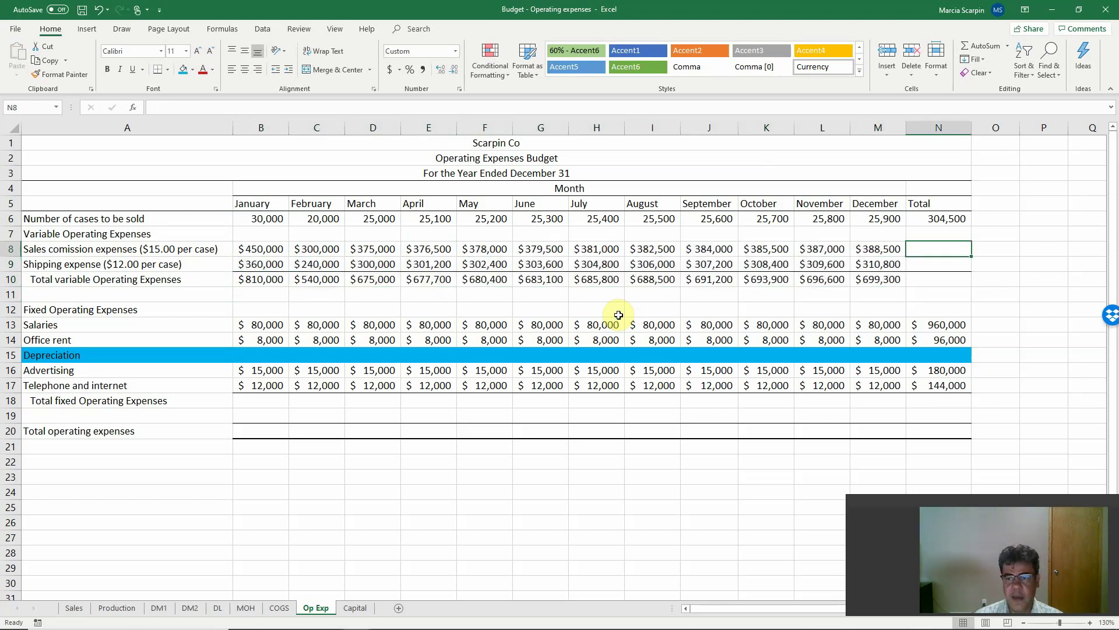
{"action": "key", "text": "Left"}
{"action": "key", "text": "shift+Down"}
{"action": "key", "text": "shift+Down"}
{"action": "key", "text": "ctrl+c"}
{"action": "key", "text": "Right"}
{"action": "key", "text": "shift+Down"}
{"action": "key", "text": "shift+Down"}
{"action": "key", "text": "ctrl+v"}
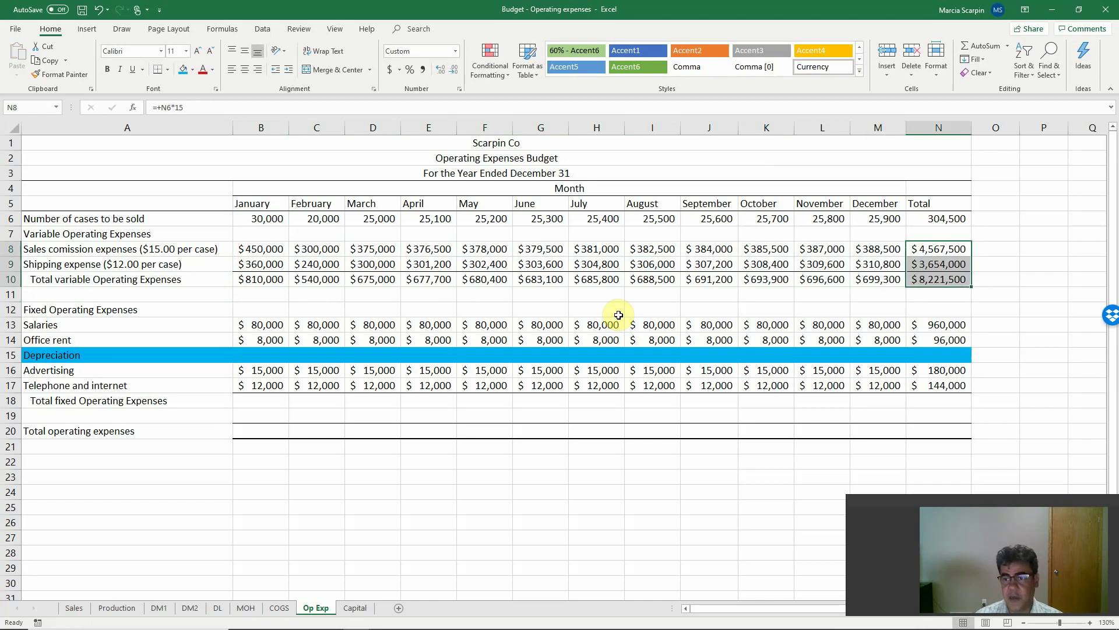
{"action": "key", "text": "Escape"}
{"action": "key", "text": "Right"}
{"action": "key", "text": "Left"}
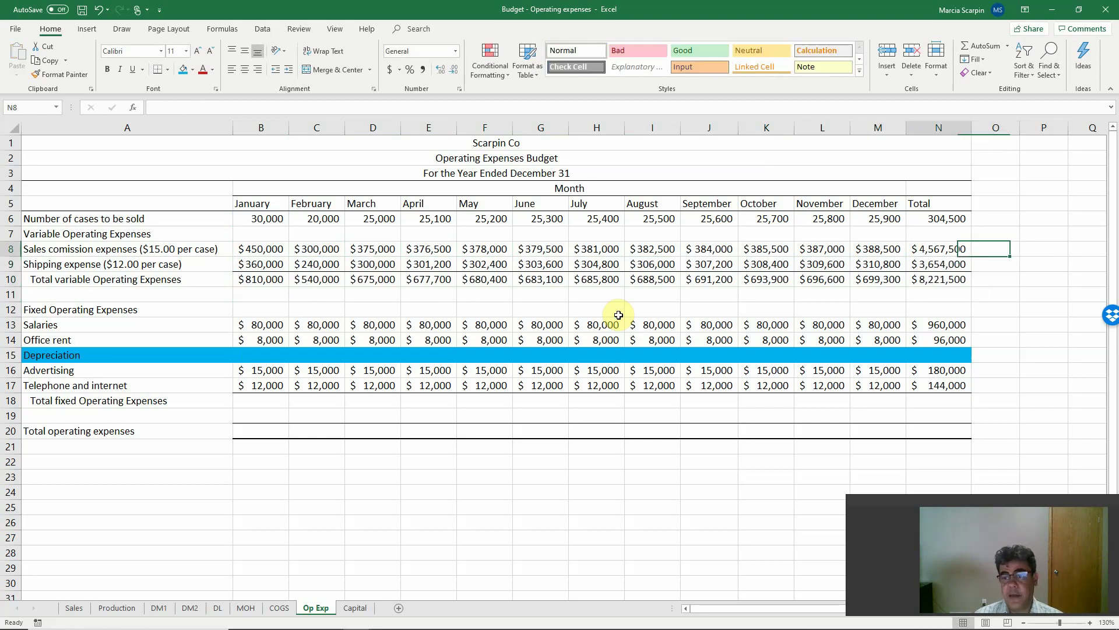
- Set the yearly commission total in N8 to =N6*15, giving $4,567,500
{"action": "type", "text": "=+"}
{"action": "key", "text": "Up"}
{"action": "key", "text": "Up"}
{"action": "type", "text": "*15"}
{"action": "key", "text": "ctrl+Return"}
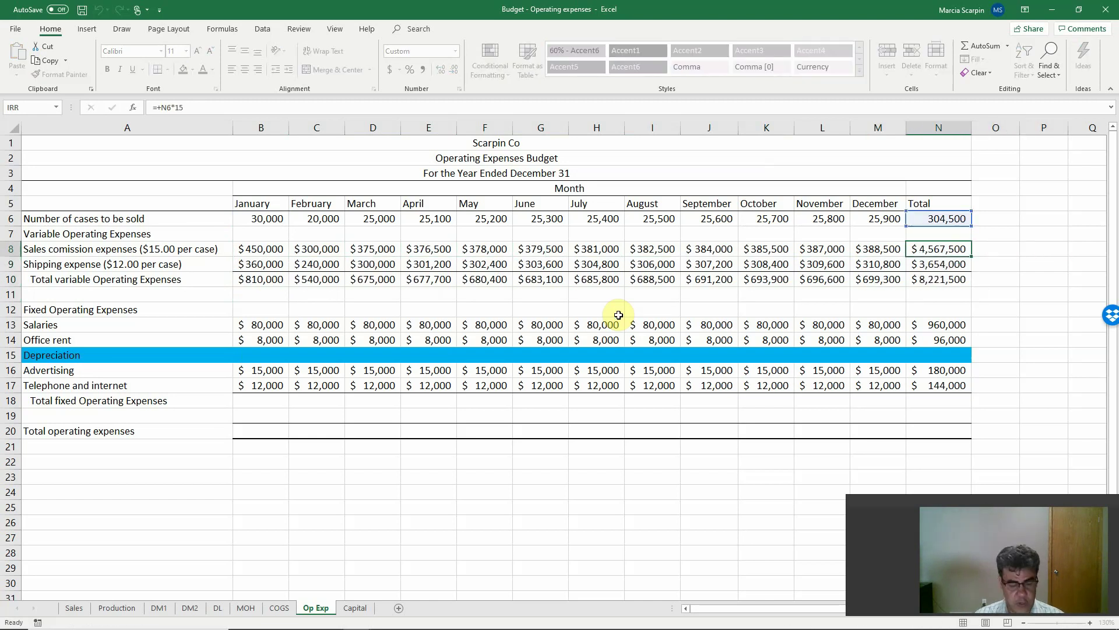
{"action": "key", "text": "Right"}
{"action": "type", "text": "=sum("}
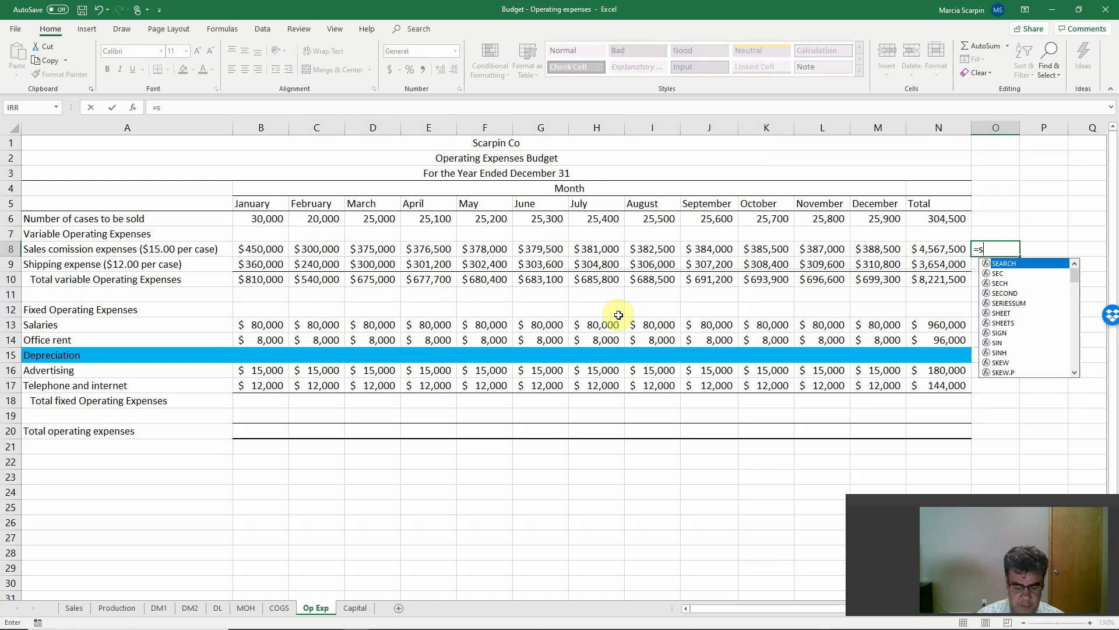
{"action": "key", "text": "Left"}
{"action": "key", "text": "Left"}
{"action": "key", "text": "shift+Left"}
{"action": "key", "text": "shift+Left"}
{"action": "key", "text": "shift+Left"}
{"action": "key", "text": "shift+Left"}
{"action": "key", "text": "shift+Left"}
{"action": "key", "text": "shift+Left"}
{"action": "key", "text": "shift+Left"}
{"action": "key", "text": "shift+Left"}
{"action": "key", "text": "shift+Left"}
{"action": "key", "text": "shift+Left"}
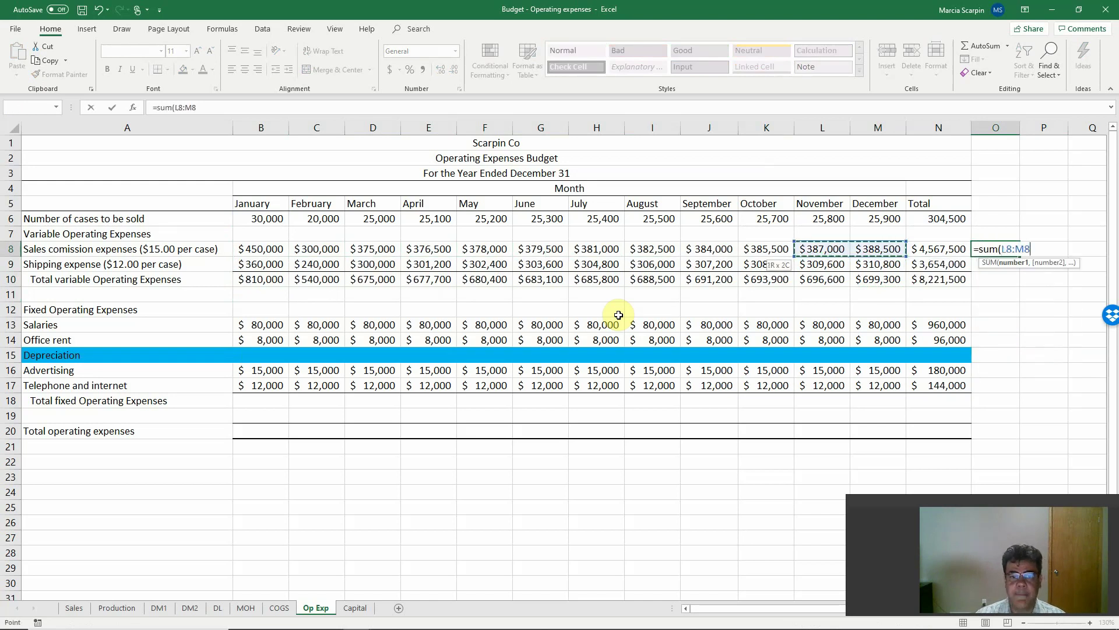
{"action": "key", "text": "shift+Left"}
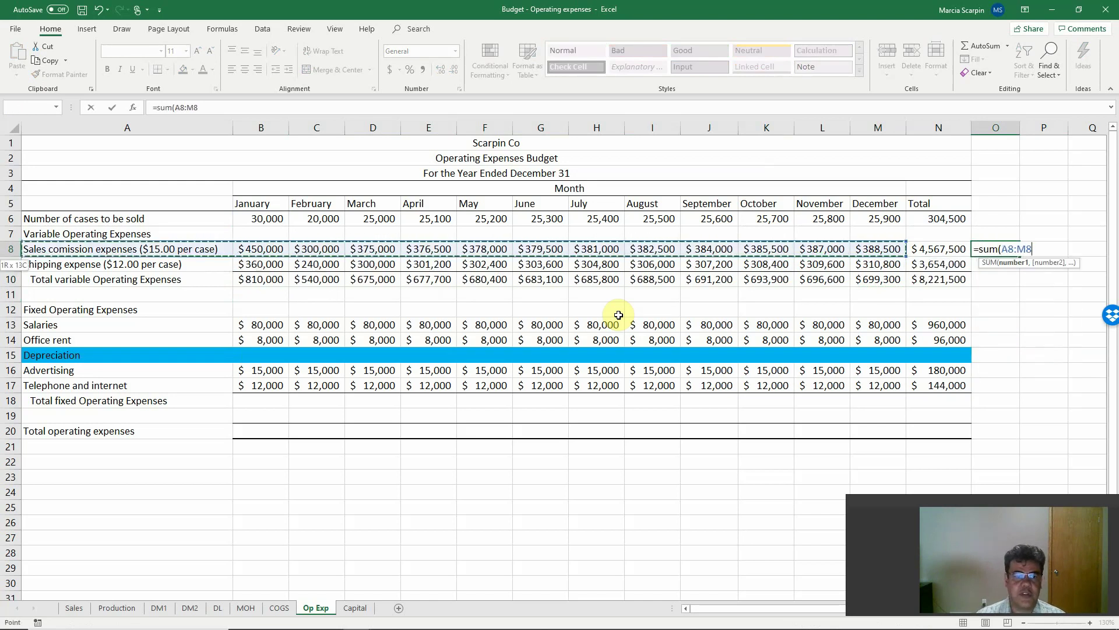
{"action": "key", "text": "Return"}
{"action": "key", "text": "Up"}
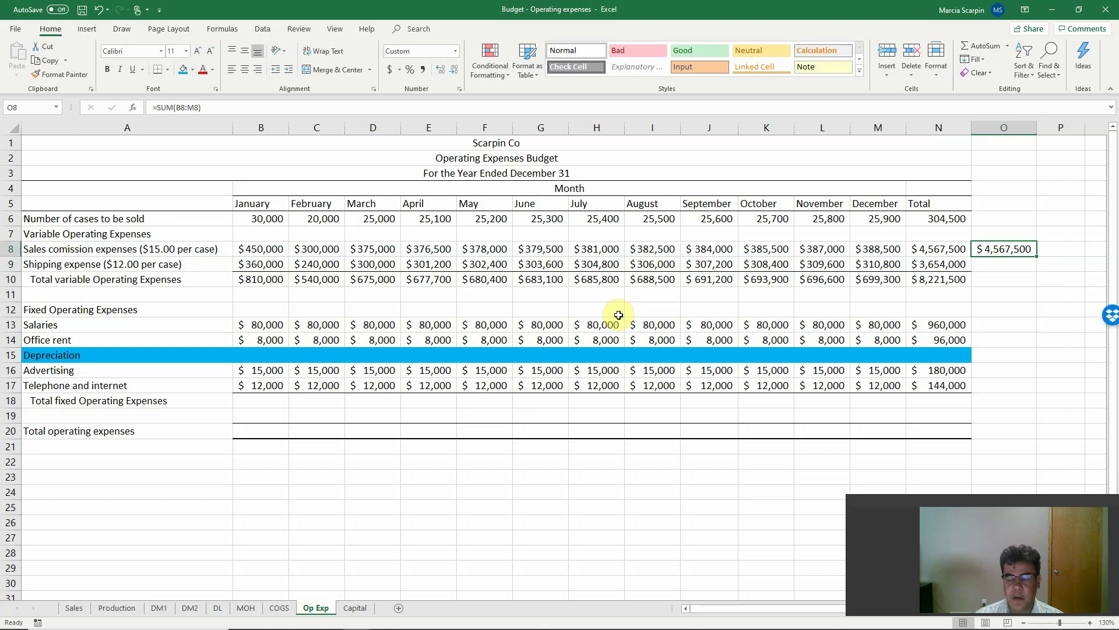
{"action": "key", "text": "ctrl+c"}
{"action": "key", "text": "Down"}
{"action": "key", "text": "ctrl+v"}
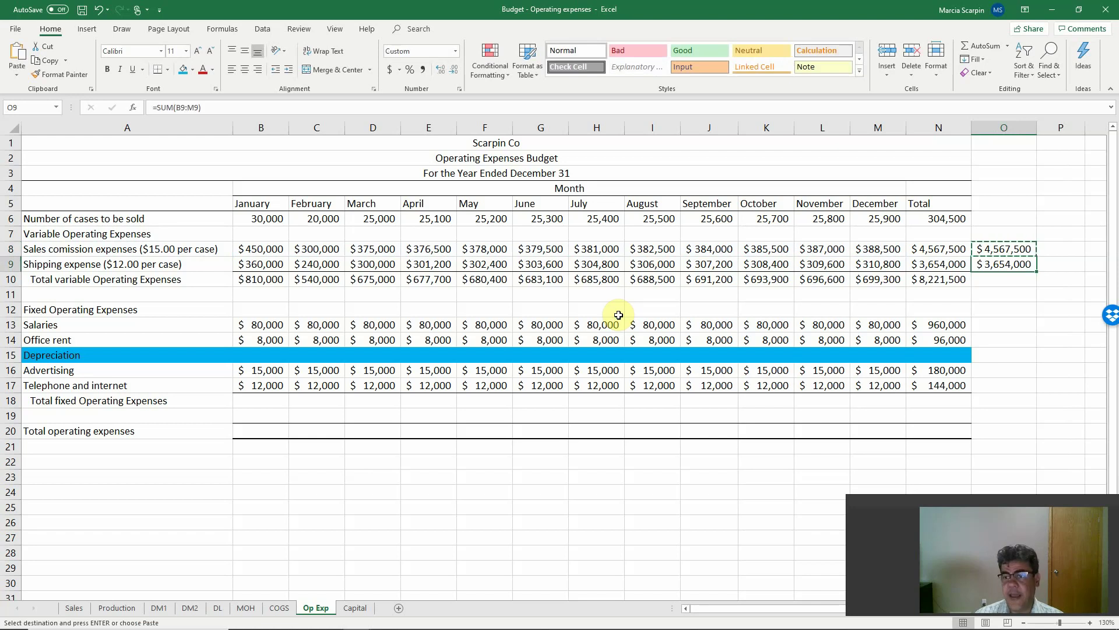
{"action": "key", "text": "Down"}
{"action": "key", "text": "ctrl+v"}
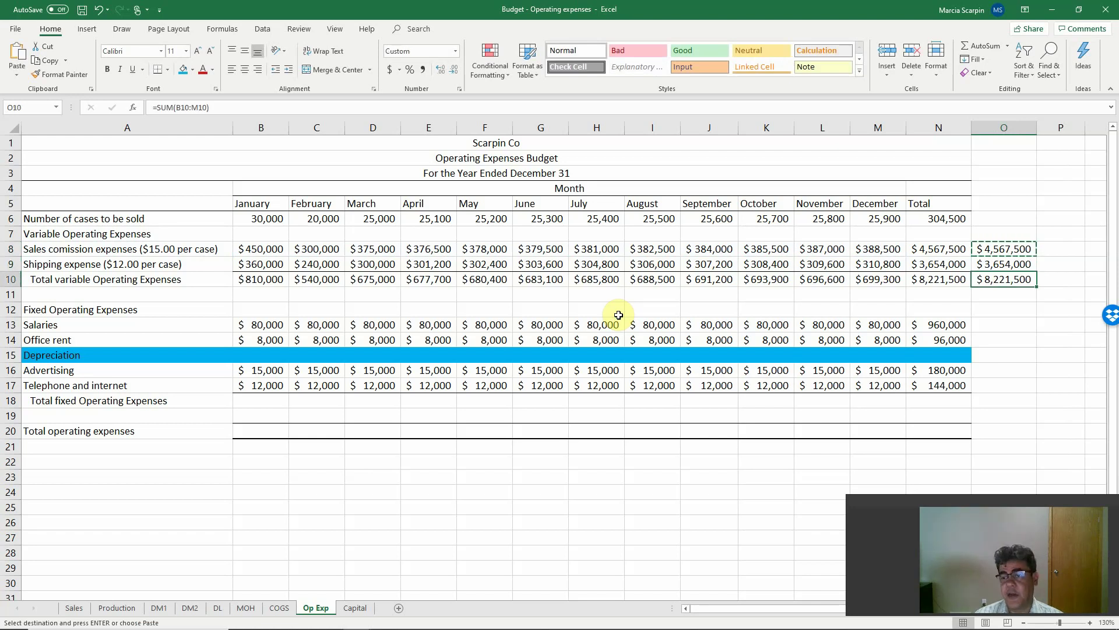
{"action": "key", "text": "shift+Up"}
{"action": "key", "text": "shift+Up"}
{"action": "key", "text": "Delete"}
{"action": "key", "text": "Down"}
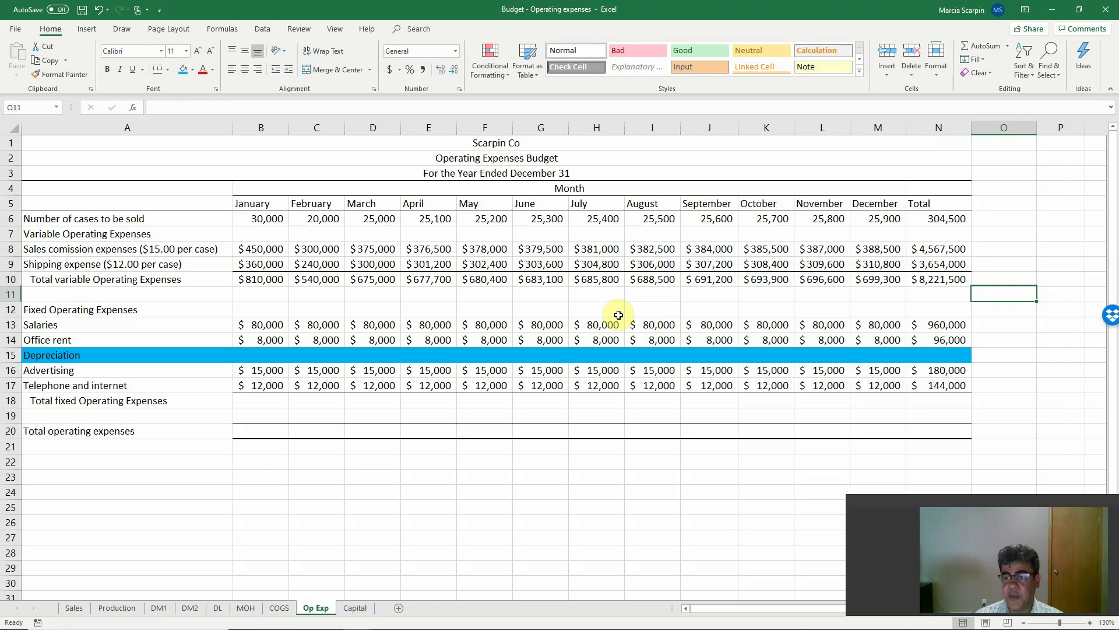
{"action": "key", "text": "Down"}
{"action": "key", "text": "Down"}
{"action": "key", "text": "Left"}
{"action": "key", "text": "Left"}
{"action": "key", "text": "Left"}
{"action": "key", "text": "Left"}
{"action": "key", "text": "Left"}
{"action": "key", "text": "Left"}
{"action": "key", "text": "Left"}
{"action": "key", "text": "Left"}
{"action": "key", "text": "Left"}
{"action": "key", "text": "Left"}
{"action": "key", "text": "Left"}
{"action": "key", "text": "Left"}
{"action": "key", "text": "Left"}
{"action": "key", "text": "Left"}
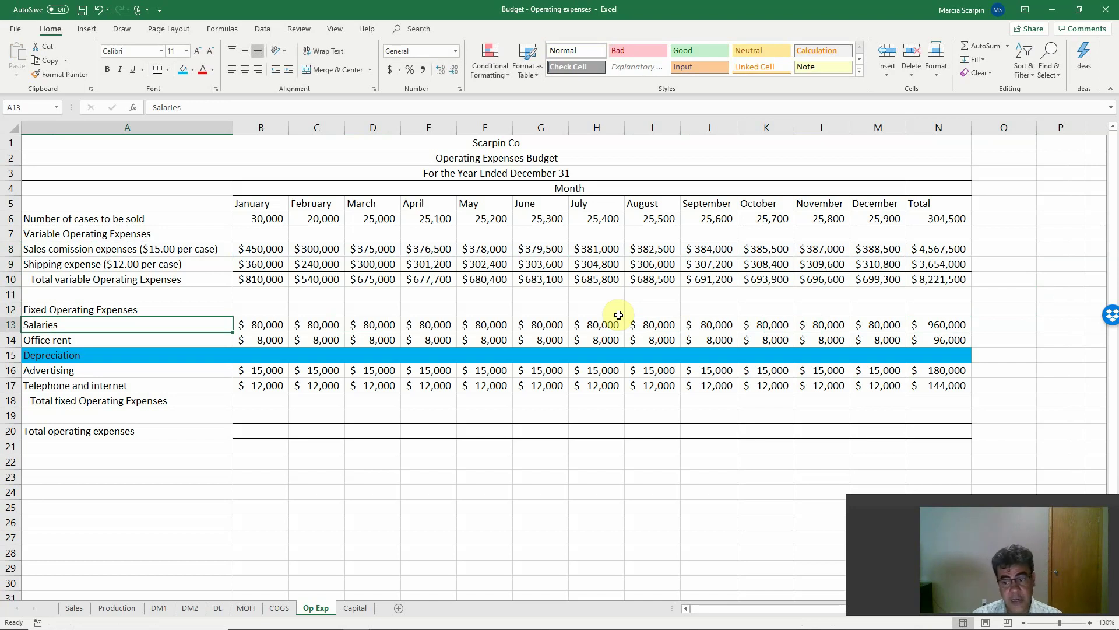
{"action": "key", "text": "Down"}
{"action": "key", "text": "Down"}
{"action": "key", "text": "Right"}
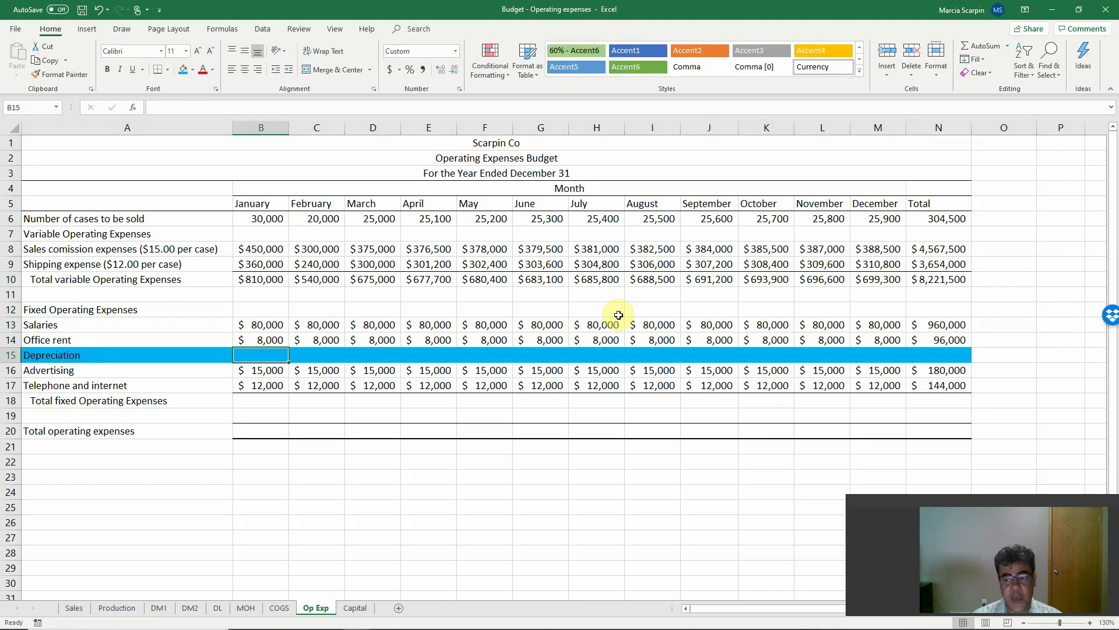
- Insert a Beginning Balance column before January on the Capital sheet and autofit it
{"action": "left_click", "coordinate": [355, 609]}
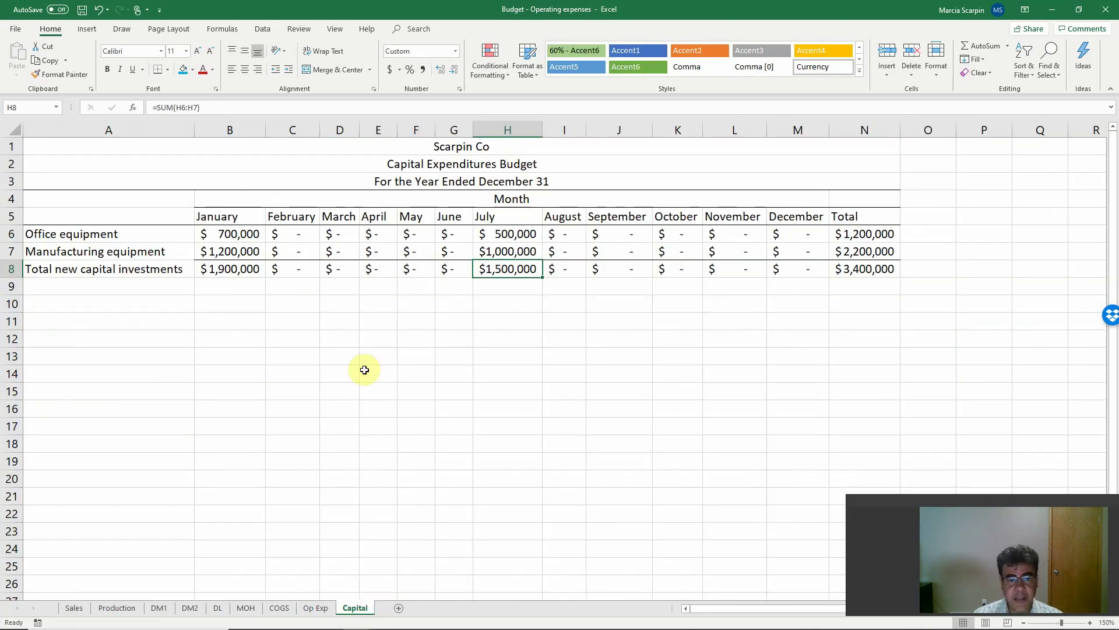
{"action": "left_click", "coordinate": [231, 129]}
{"action": "left_click", "coordinate": [276, 204]}
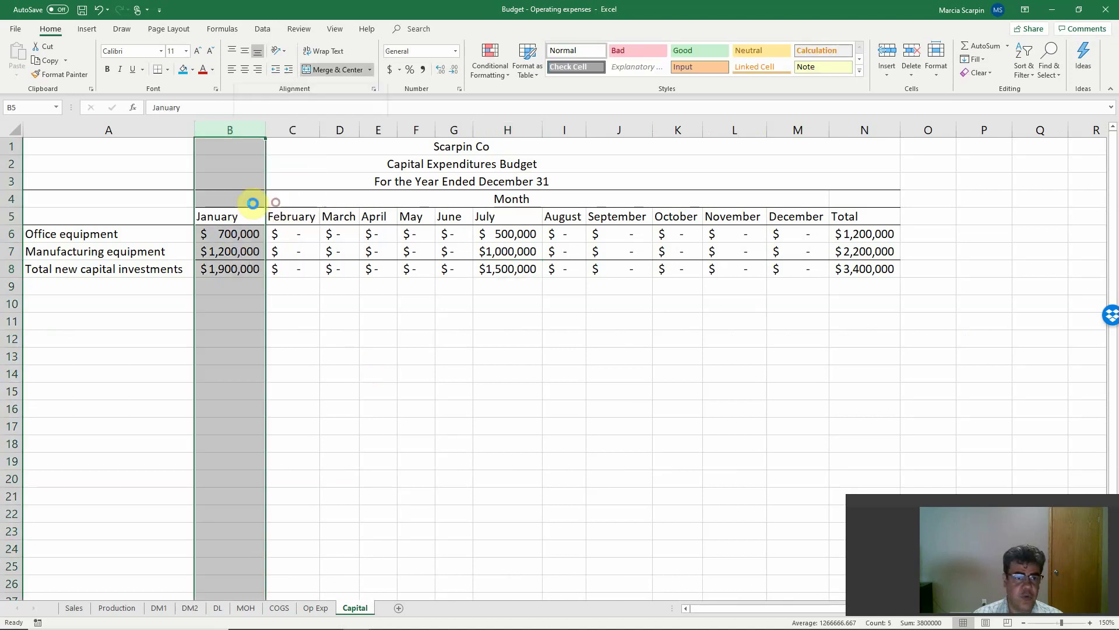
{"action": "left_click", "coordinate": [239, 215]}
{"action": "type", "text": "Beginning Balance"}
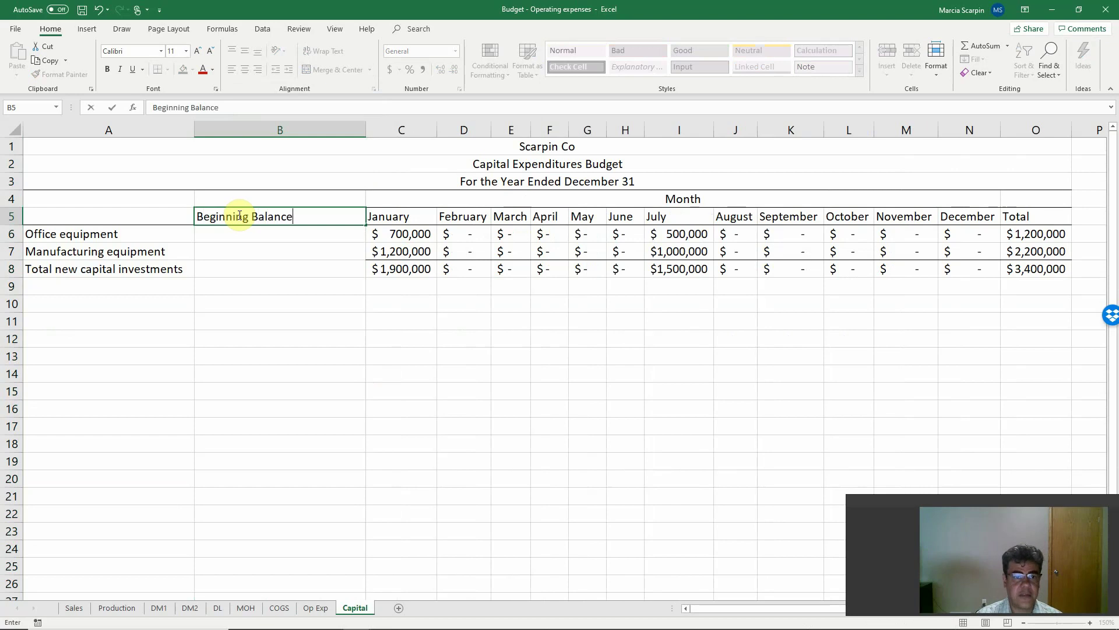
{"action": "key", "text": "Return"}
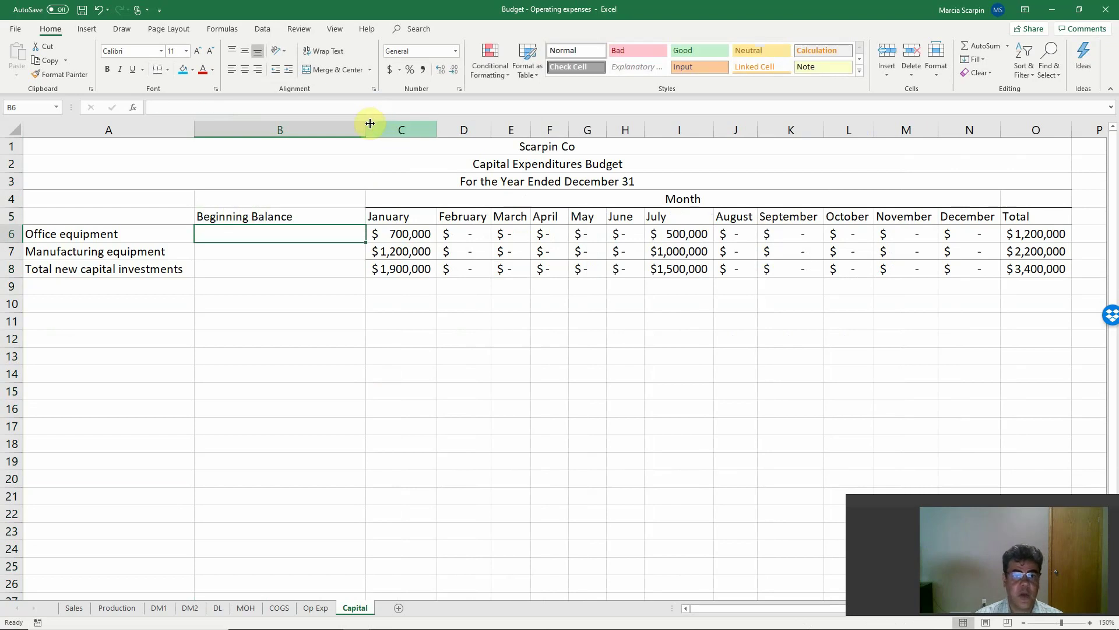
{"action": "double_click", "coordinate": [367, 122]}
- Copy February's zero-dollar entries from D6:D8 into B6:B8
{"action": "left_click_drag", "start_coordinate": [403, 232], "coordinate": [408, 272]}
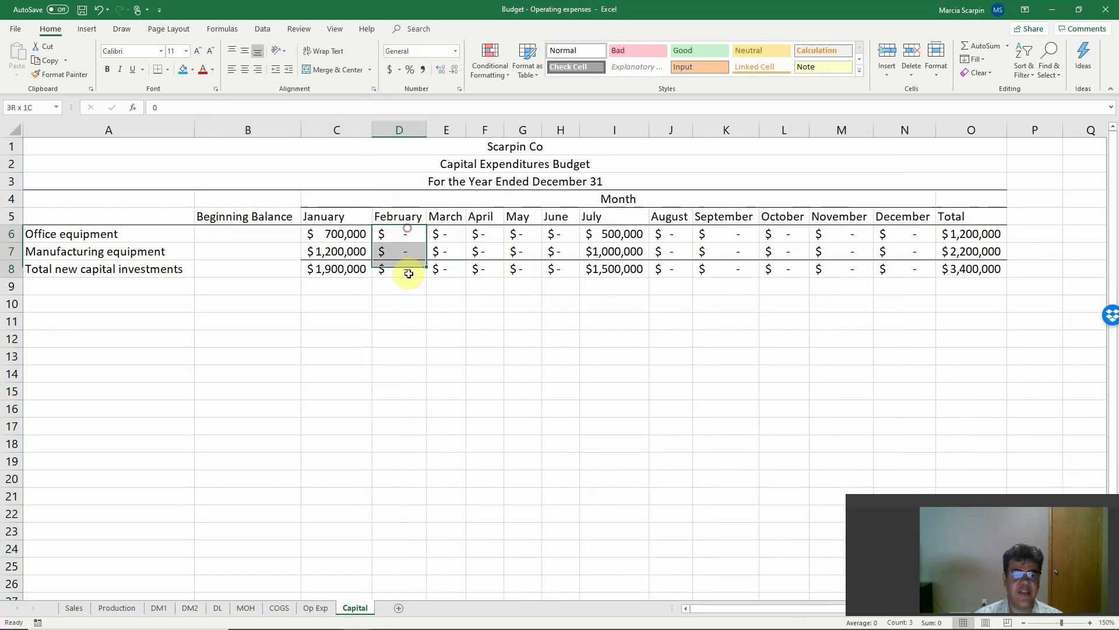
{"action": "key", "text": "ctrl+c"}
{"action": "key", "text": "Left"}
{"action": "key", "text": "Left"}
{"action": "key", "text": "Return"}
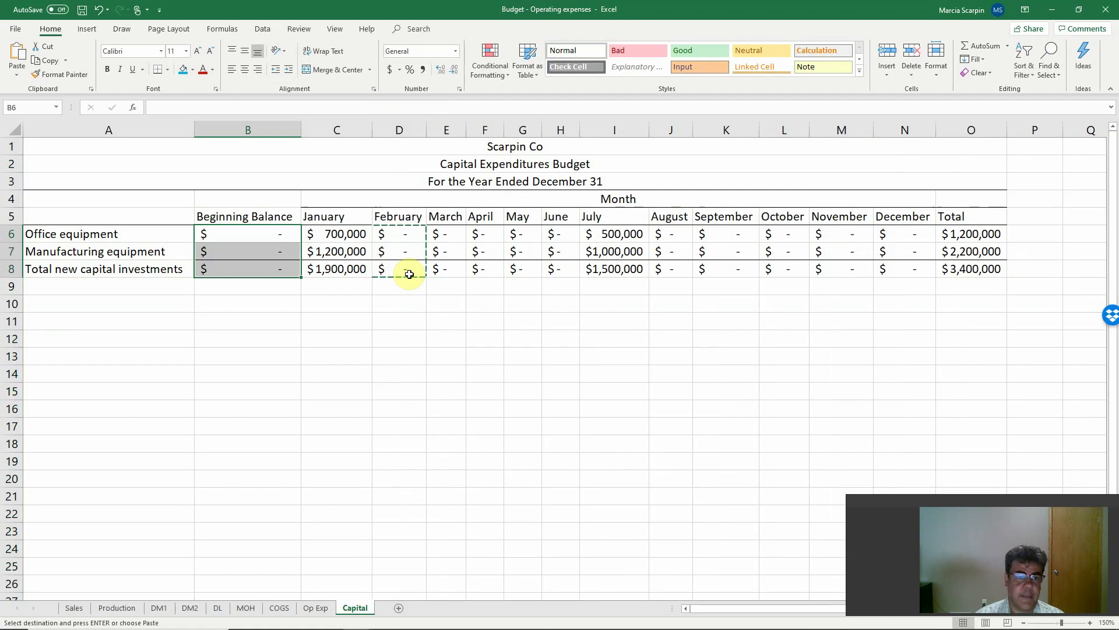
{"action": "left_click", "coordinate": [371, 302]}
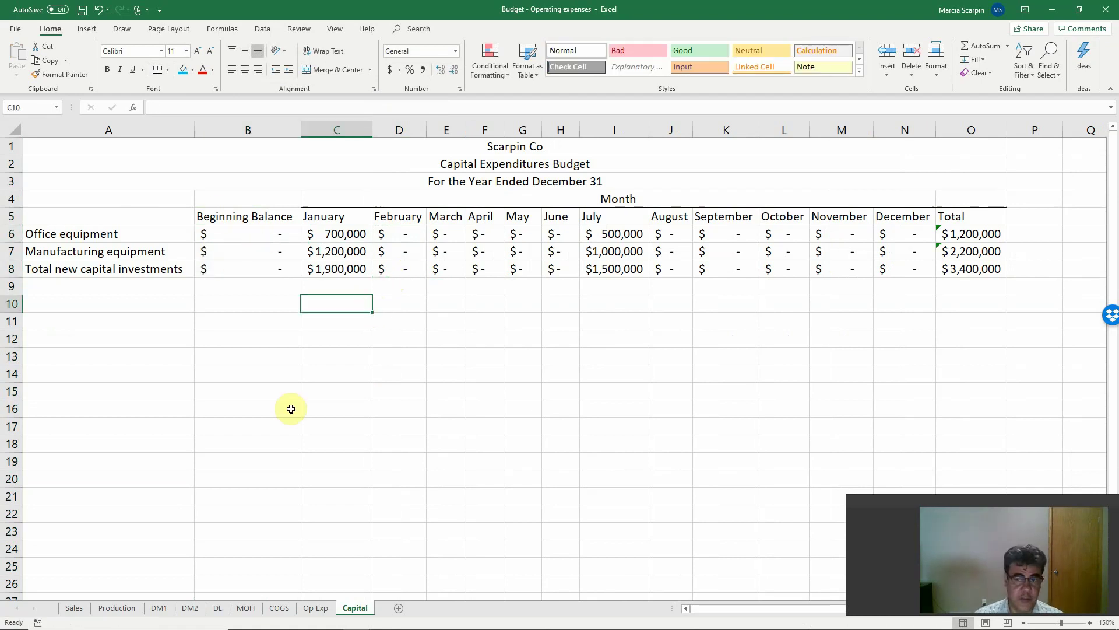
{"action": "left_click", "coordinate": [946, 234]}
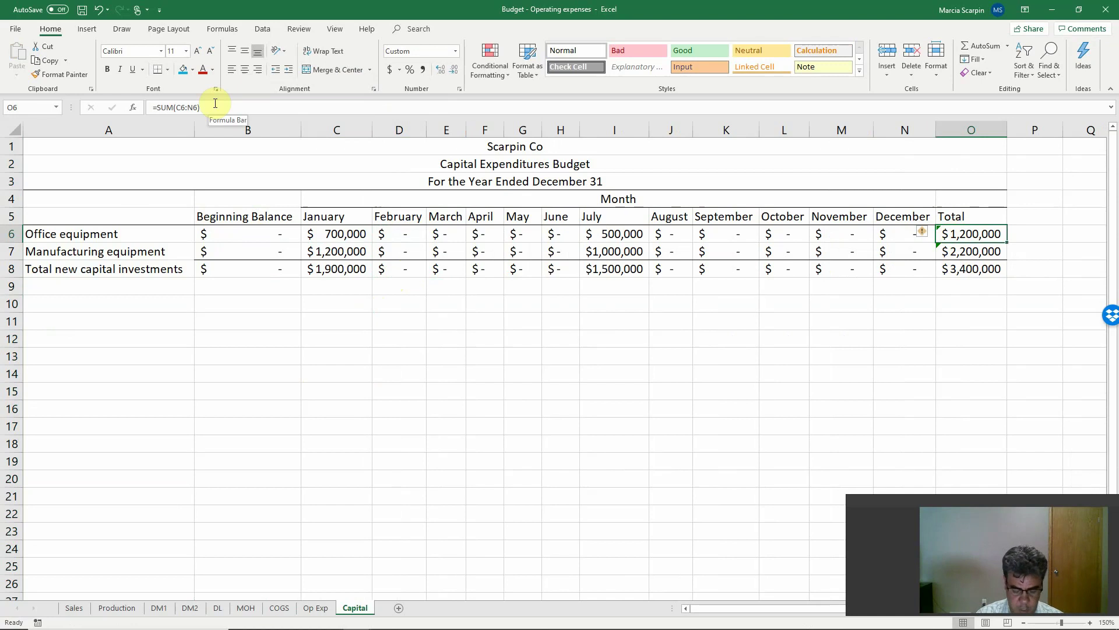
- Change O6 to =SUM(B6:N6) and check the O7 and O8 totals of $2,200,000 and $3,400,000
{"action": "type", "text": "=sum("}
{"action": "key", "text": "Left"}
{"action": "key", "text": "shift+Left"}
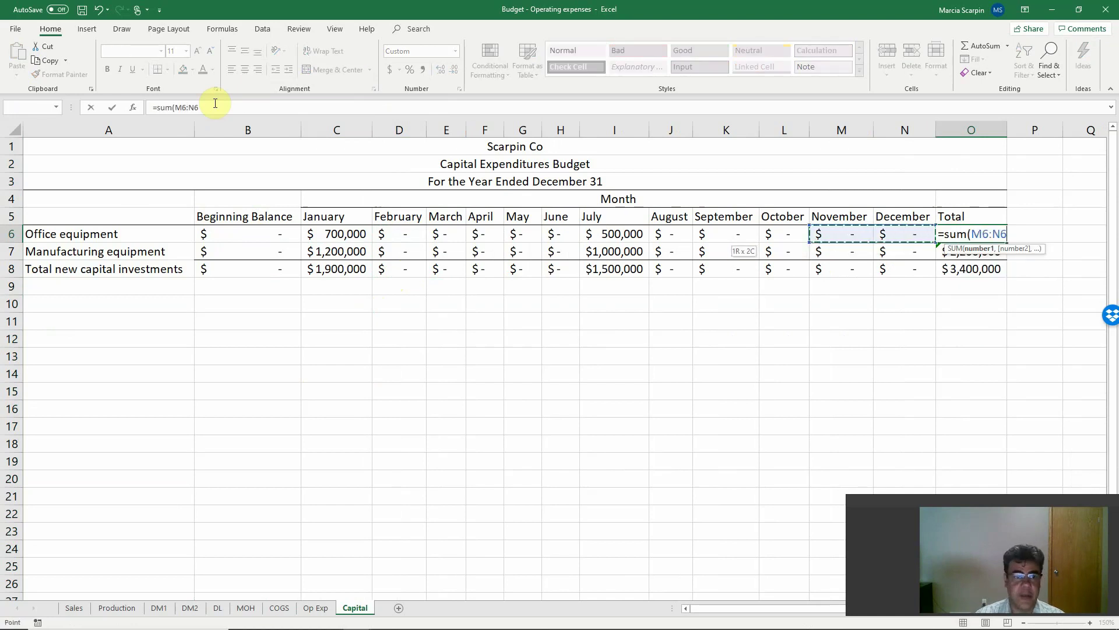
{"action": "key", "text": "shift+Left"}
{"action": "key", "text": "shift+Left"}
{"action": "key", "text": "shift+Left"}
{"action": "key", "text": "shift+Left"}
{"action": "key", "text": "shift+Left"}
{"action": "key", "text": "shift+Left"}
{"action": "key", "text": "shift+Left"}
{"action": "key", "text": "shift+Left"}
{"action": "key", "text": "shift+Left"}
{"action": "key", "text": "shift+Left"}
{"action": "key", "text": "shift+Left"}
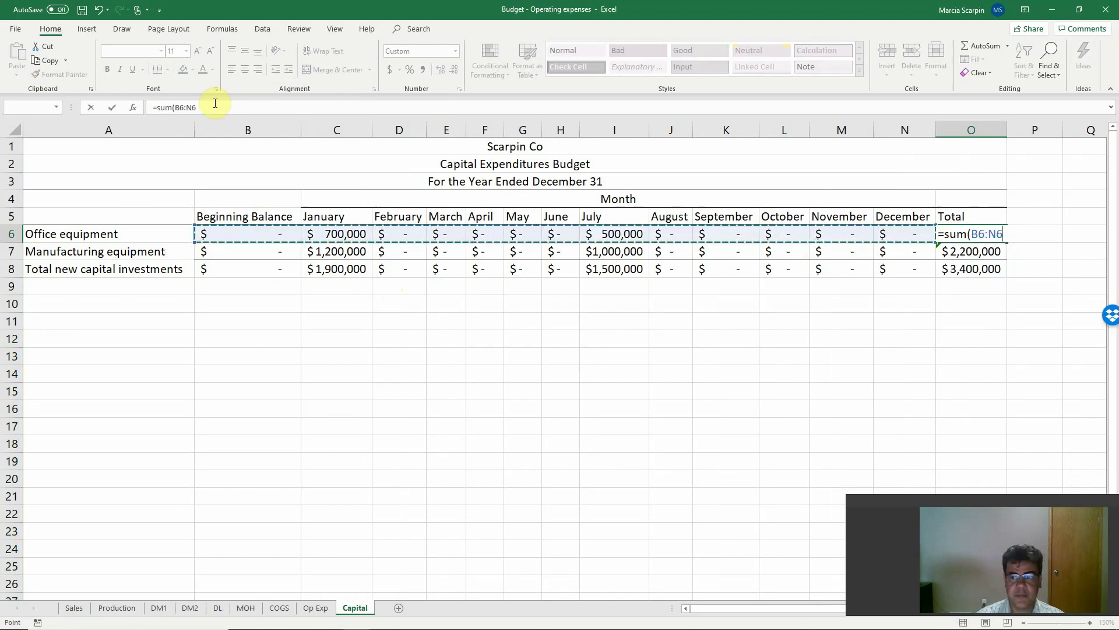
{"action": "key", "text": "Return"}
{"action": "key", "text": "Up"}
{"action": "key", "text": "ctrl+c"}
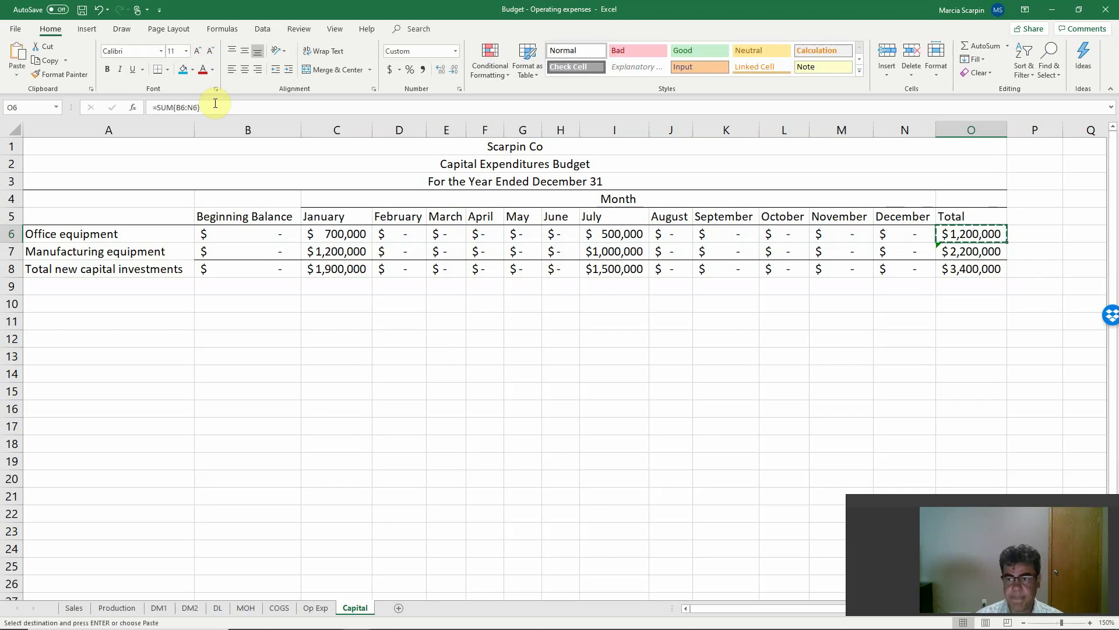
{"action": "key", "text": "Down"}
{"action": "key", "text": "Down"}
{"action": "key", "text": "Escape"}
{"action": "key", "text": "Left"}
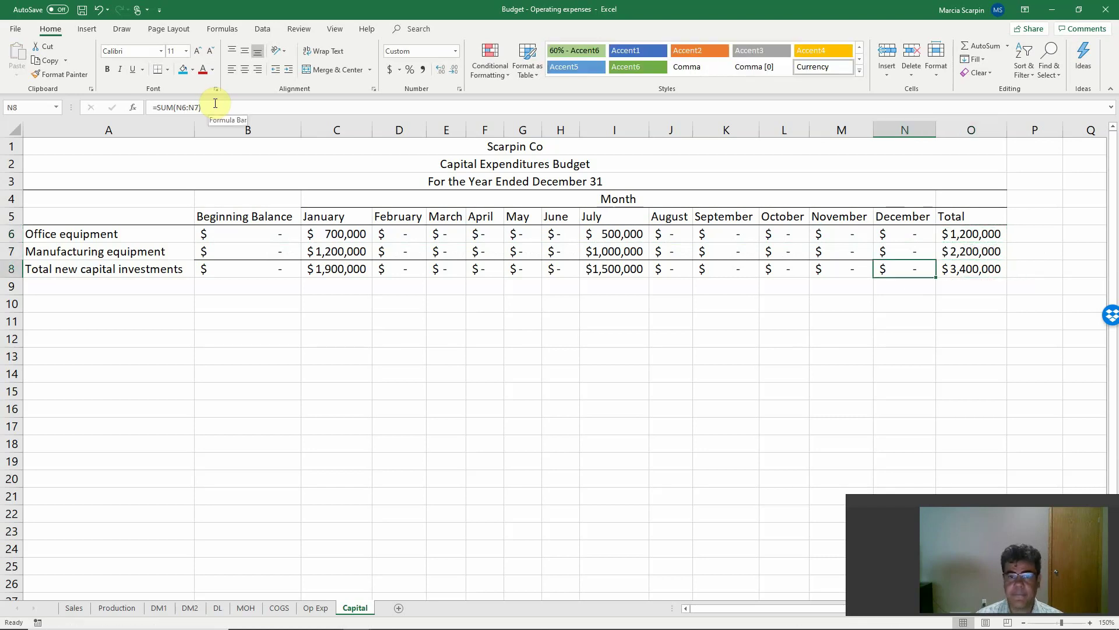
{"action": "key", "text": "Right"}
{"action": "key", "text": "Up"}
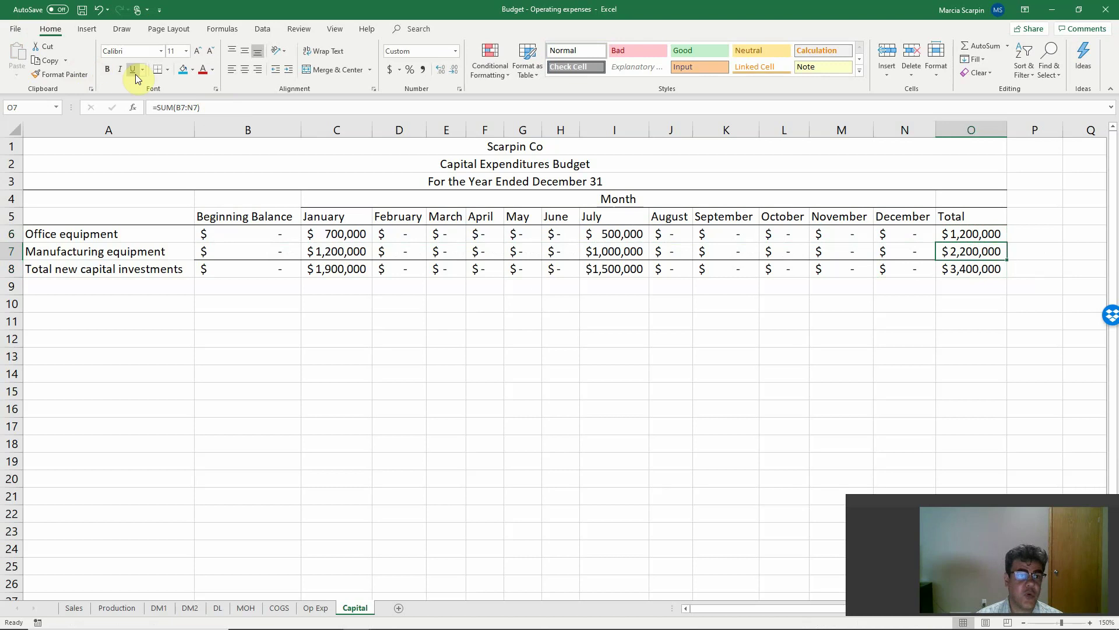
{"action": "left_click", "coordinate": [493, 419]}
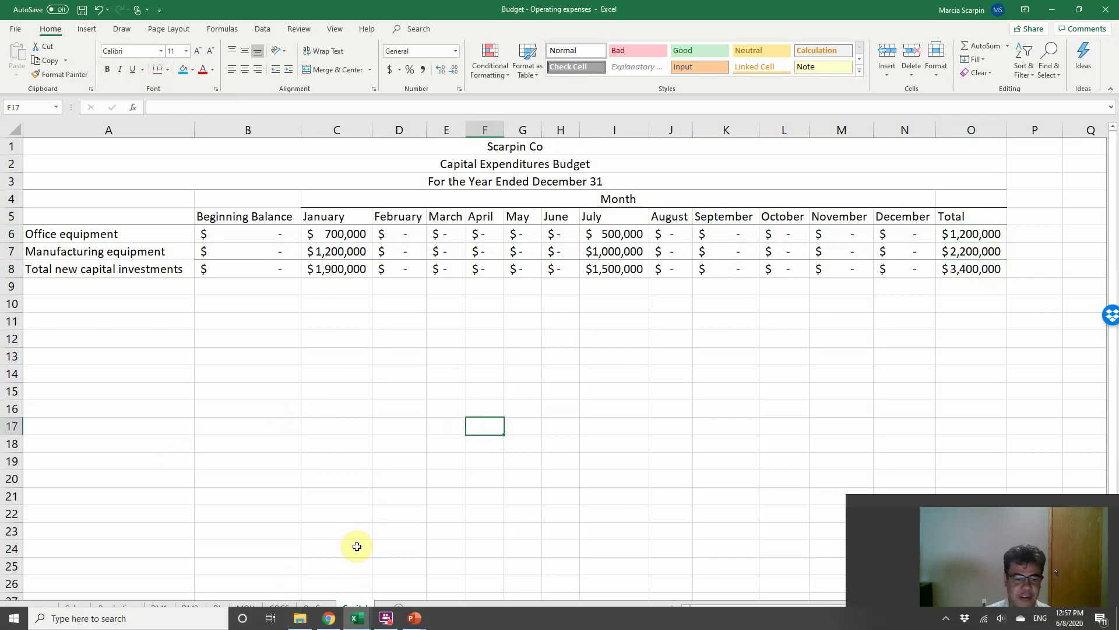
- Review the Capital equipment rows, then fill the MOH depreciation row A14:N14 blue
{"action": "left_click", "coordinate": [318, 606]}
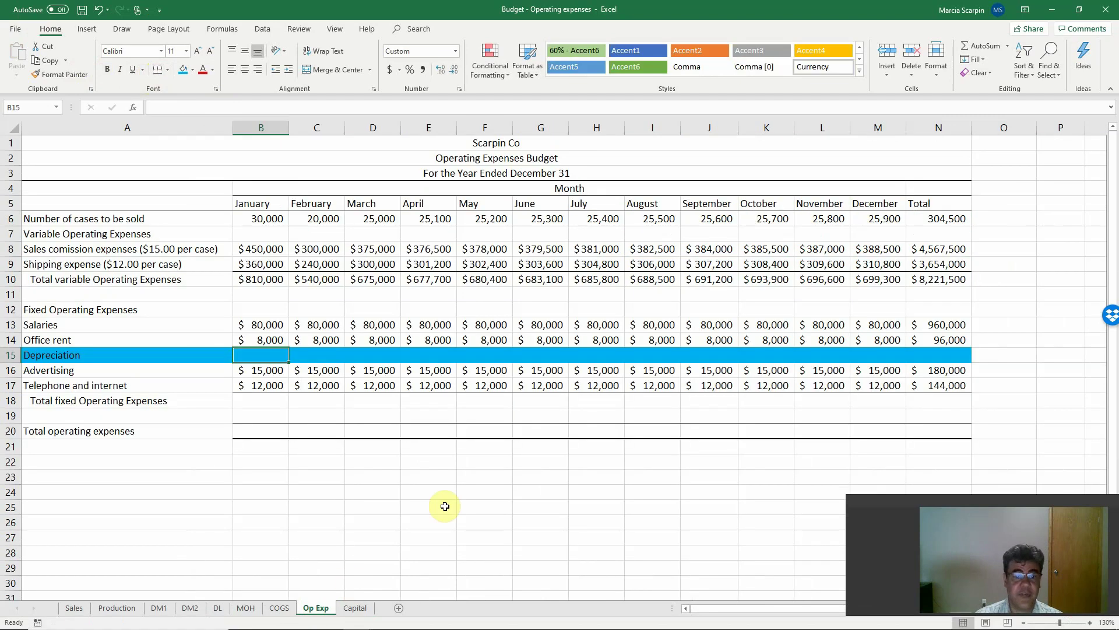
{"action": "left_click", "coordinate": [355, 607]}
{"action": "left_click", "coordinate": [128, 234]}
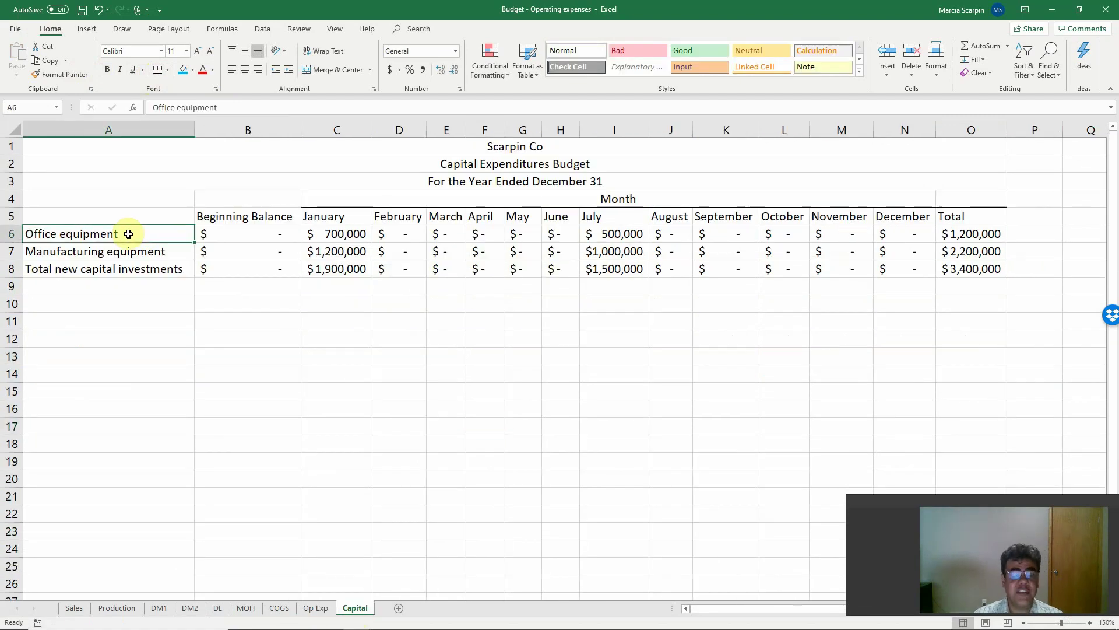
{"action": "left_click", "coordinate": [100, 251]}
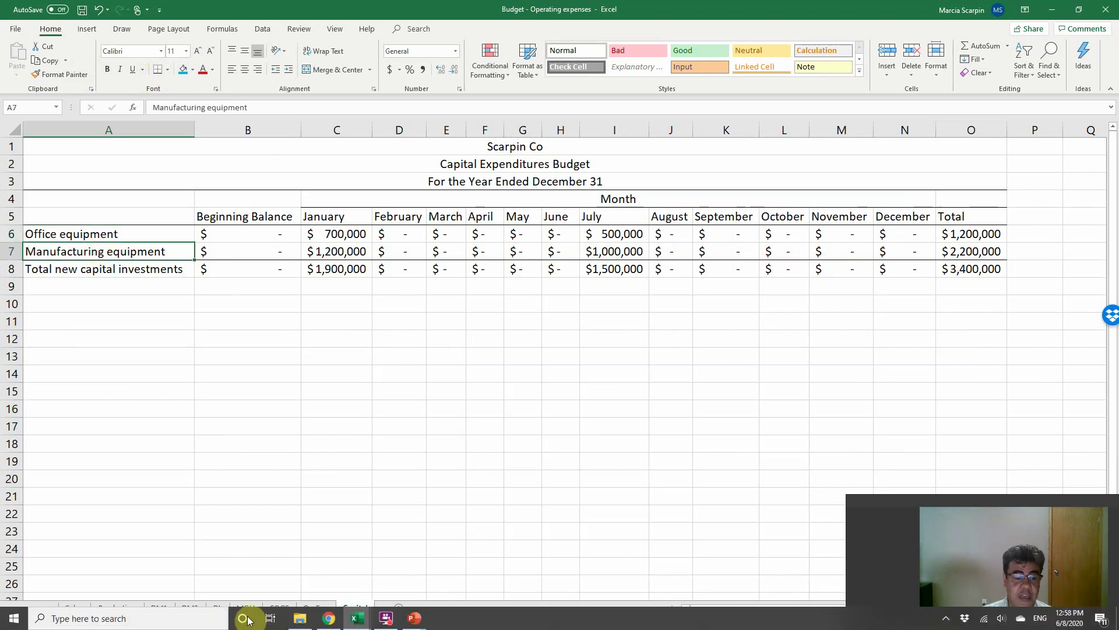
{"action": "left_click", "coordinate": [244, 608]}
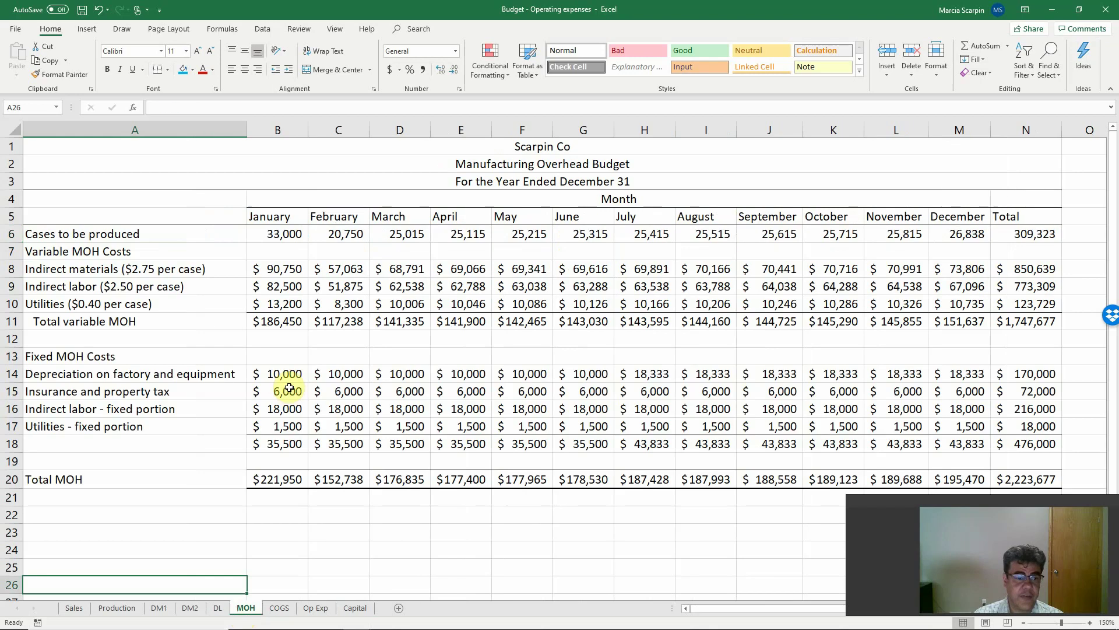
{"action": "left_click_drag", "start_coordinate": [204, 366], "coordinate": [1007, 366]}
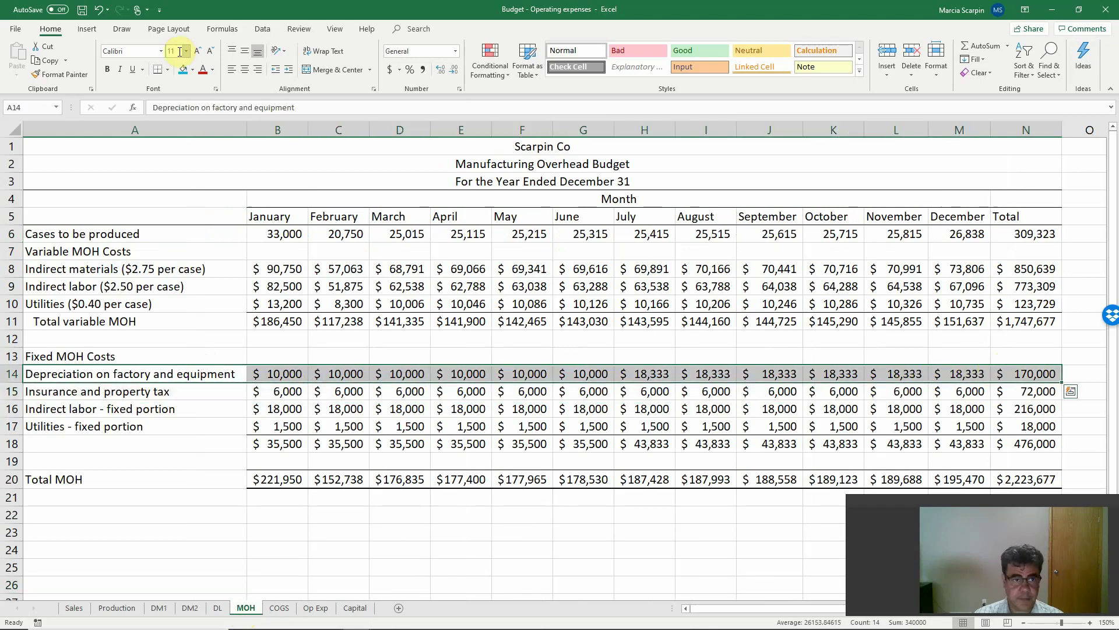
{"action": "left_click", "coordinate": [182, 69]}
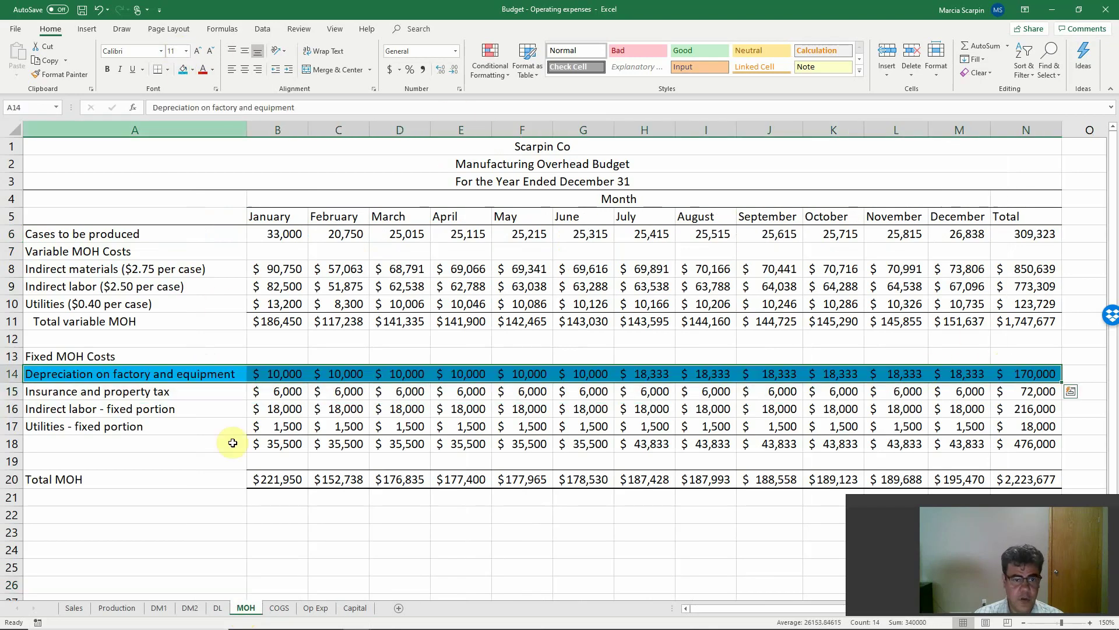
- Build January's depreciation formula in B15 from Capital!$B6:C6, giving $5,833
{"action": "left_click", "coordinate": [315, 607]}
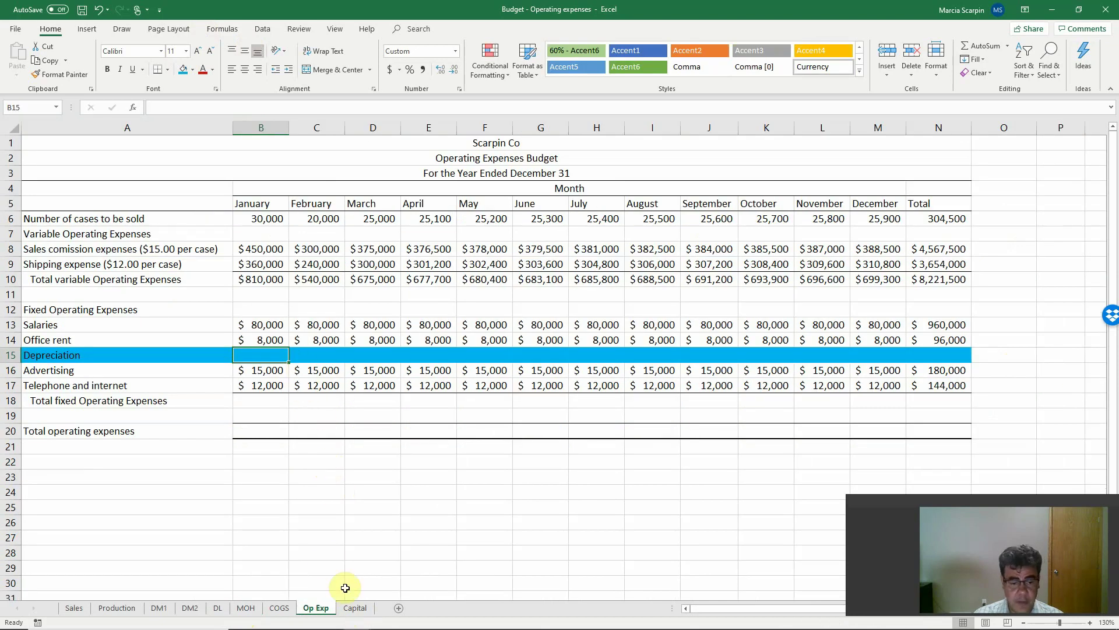
{"action": "left_click", "coordinate": [355, 608]}
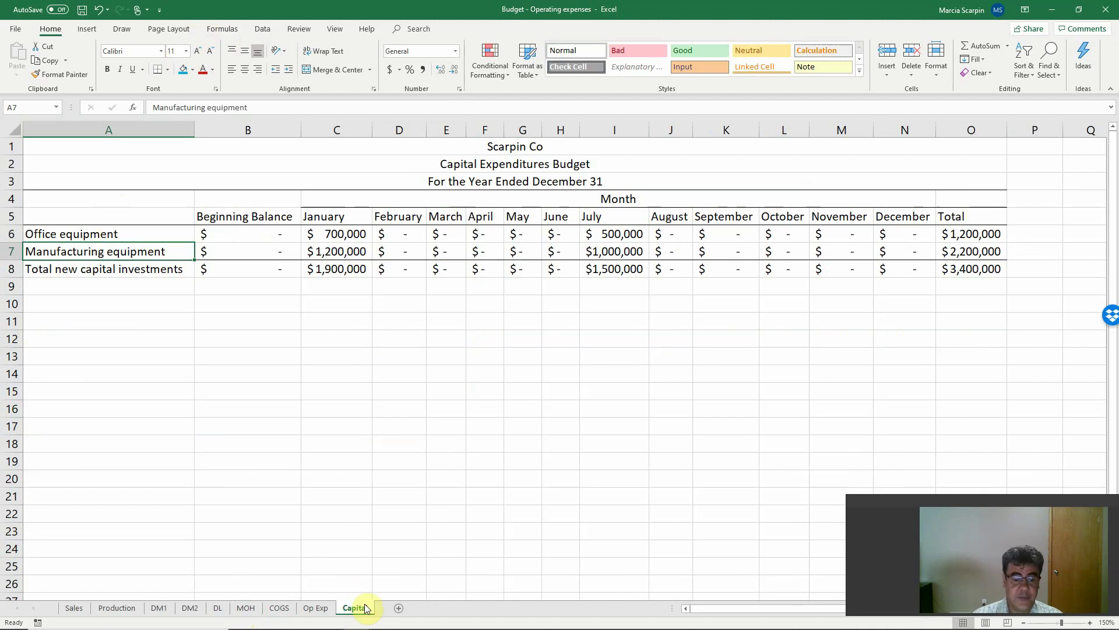
{"action": "left_click", "coordinate": [315, 608]}
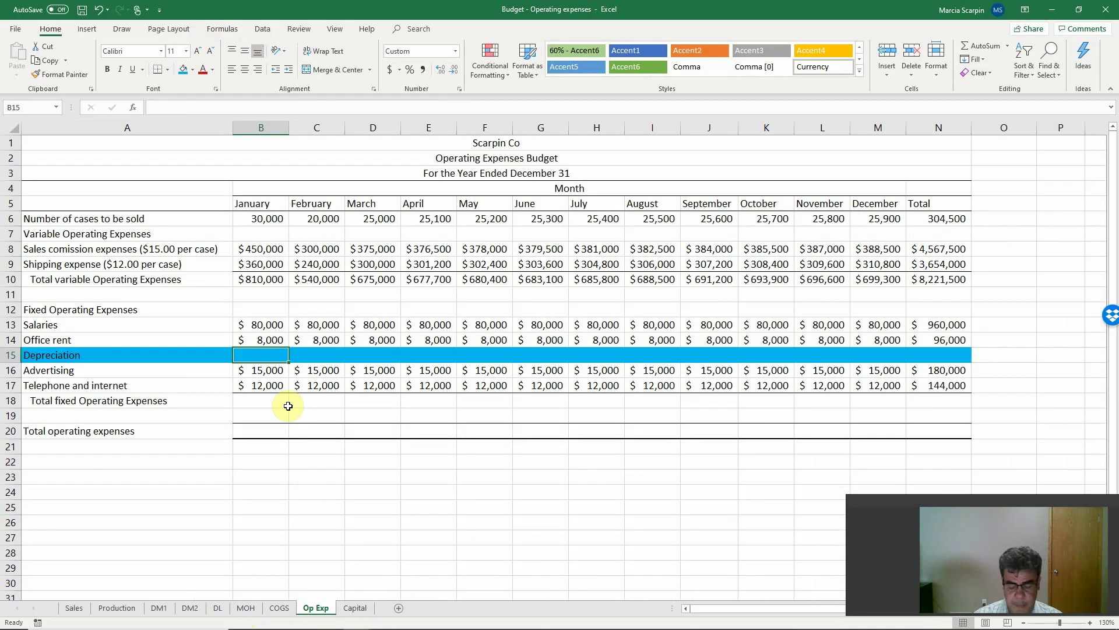
{"action": "type", "text": "=s"}
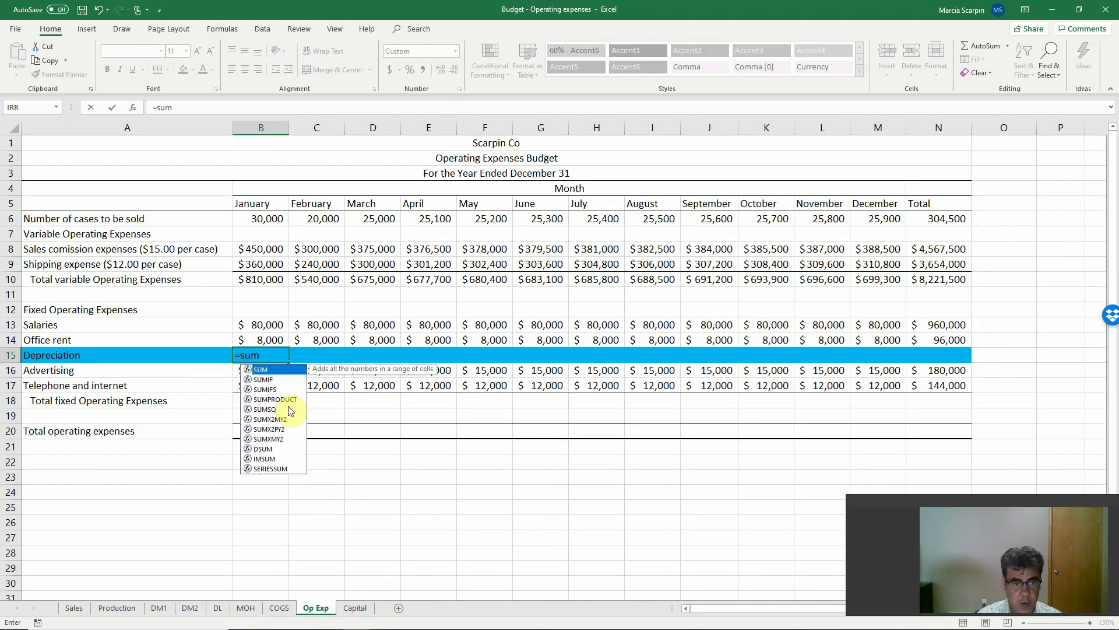
{"action": "type", "text": "u"}
{"action": "key", "text": "BackSpace"}
{"action": "key", "text": "BackSpace"}
{"action": "type", "text": "(sum("}
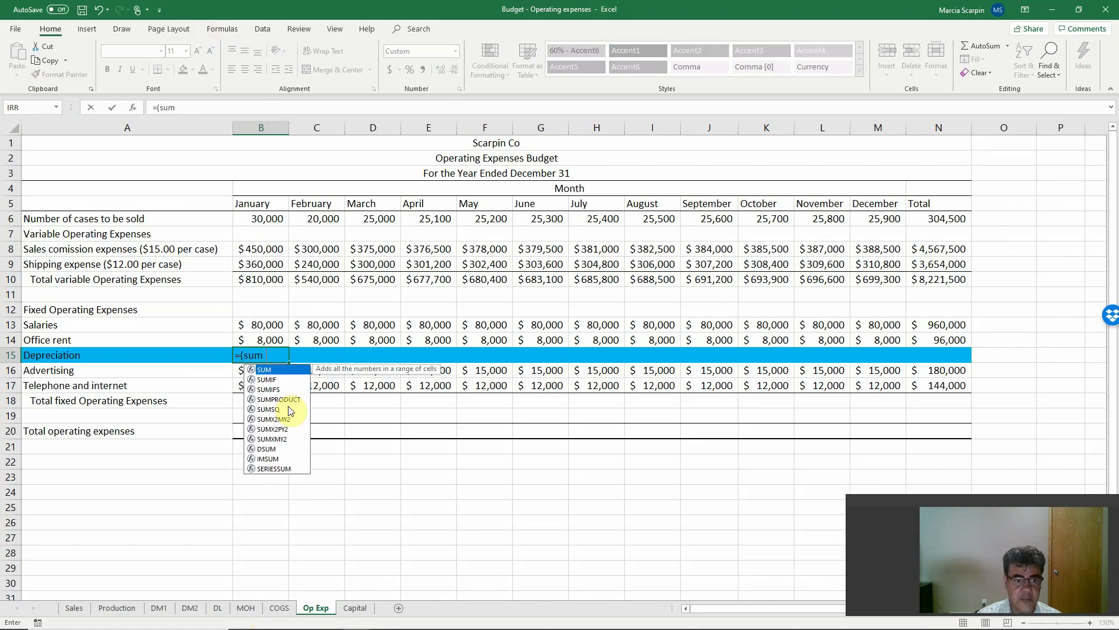
{"action": "left_click", "coordinate": [367, 612]}
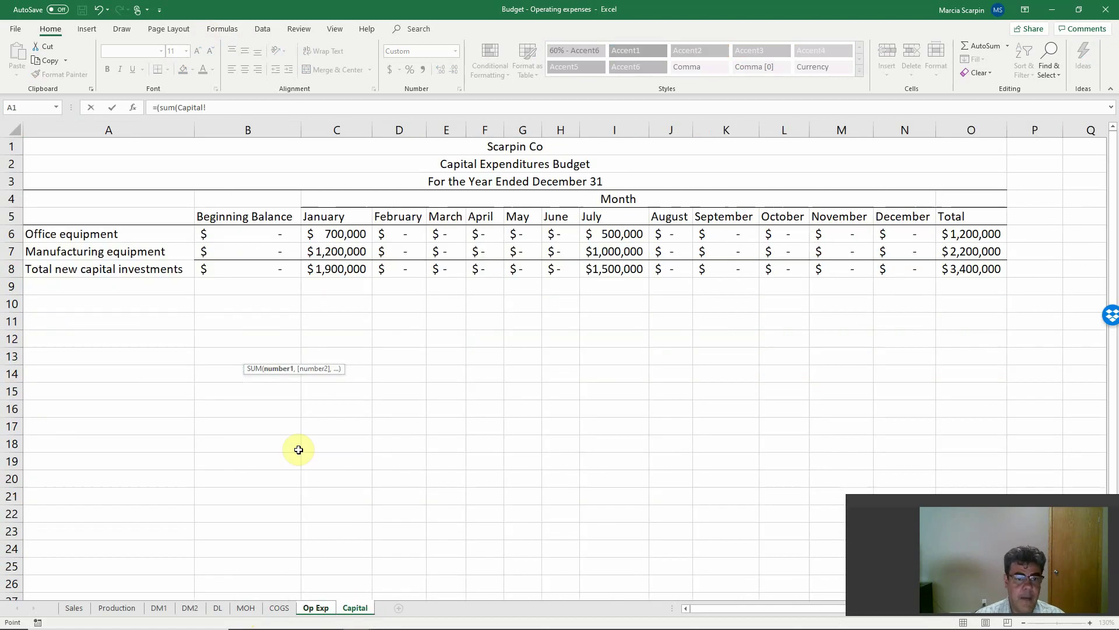
{"action": "left_click", "coordinate": [257, 234]}
{"action": "left_click_drag", "start_coordinate": [257, 234], "coordinate": [313, 235]}
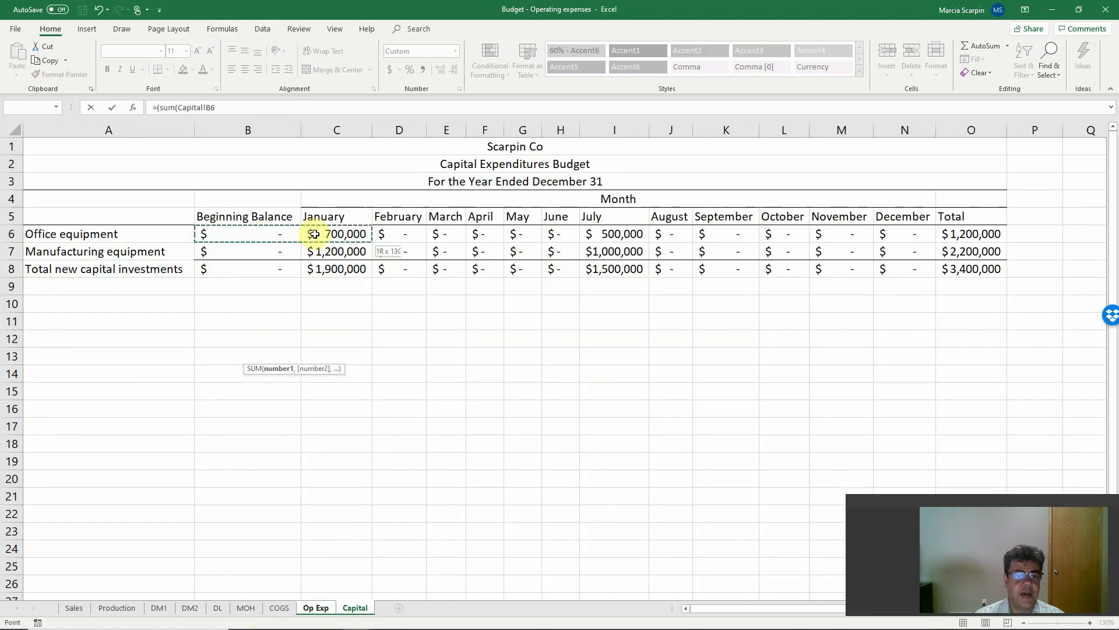
{"action": "left_click", "coordinate": [207, 106]}
{"action": "type", "text": "$"}
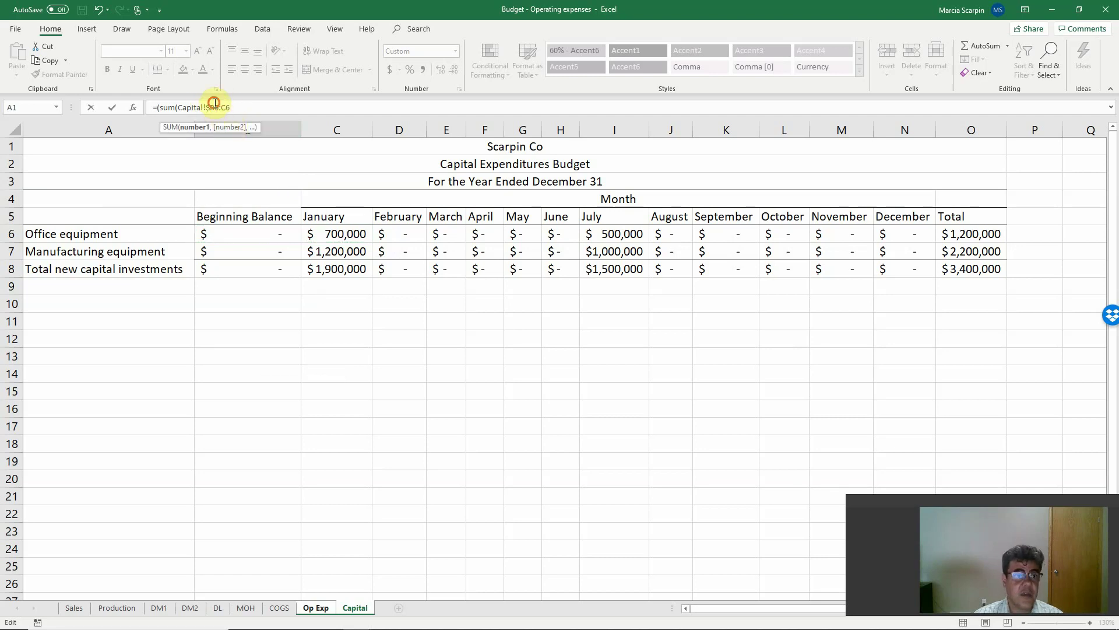
{"action": "left_click", "coordinate": [214, 107]}
{"action": "left_click", "coordinate": [249, 108]}
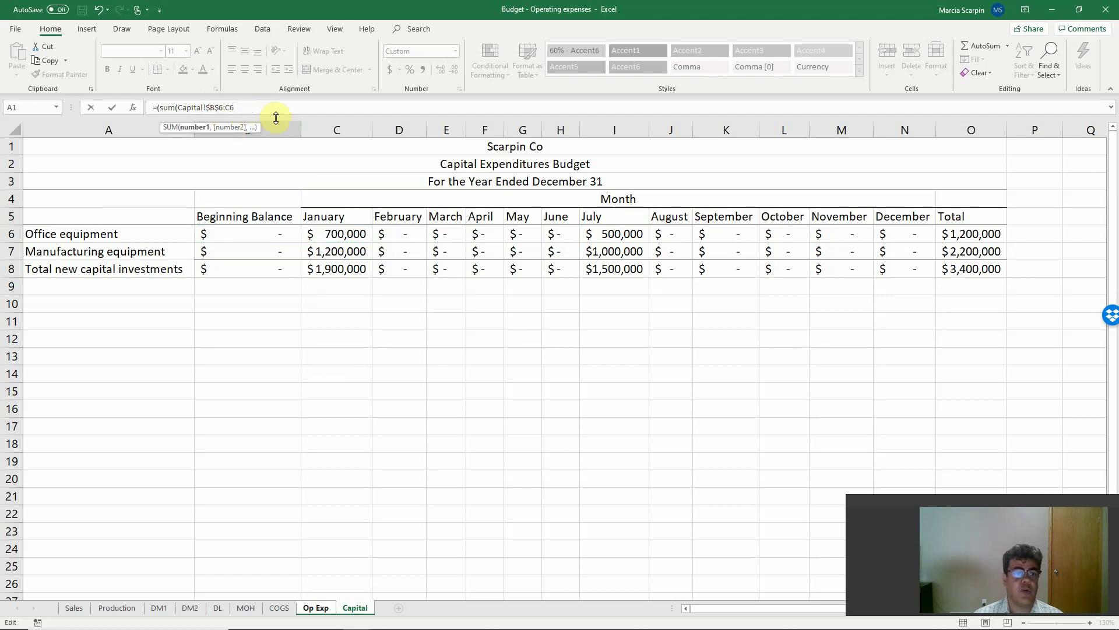
{"action": "type", "text": ")/10)/12"}
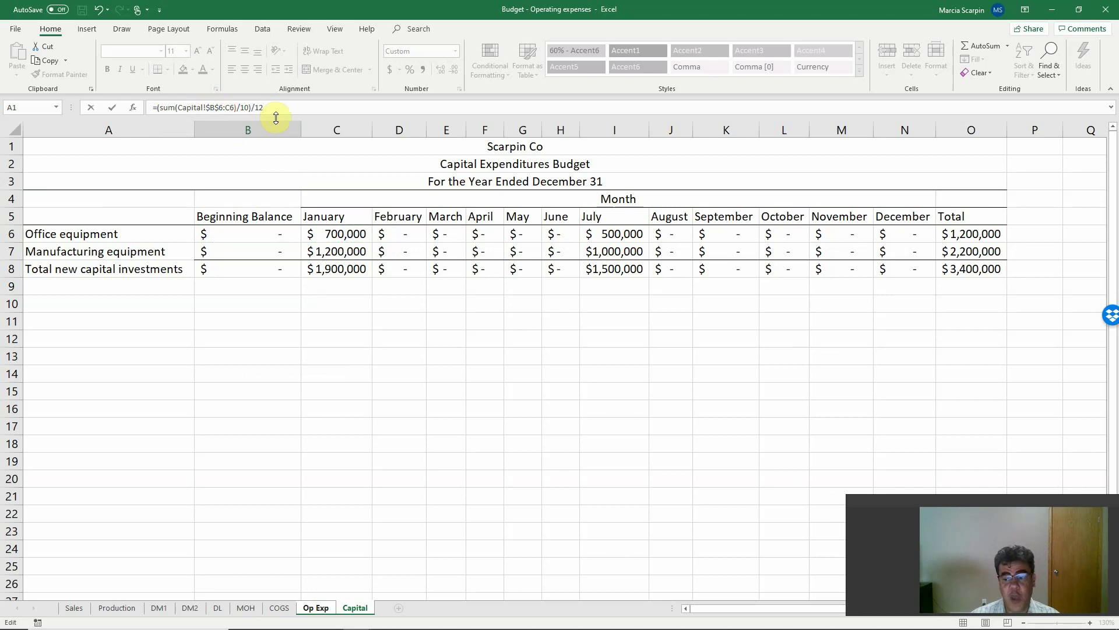
{"action": "key", "text": "Return"}
- Copy the depreciation formula across all twelve months and check July's $10,000 value
{"action": "key", "text": "Up"}
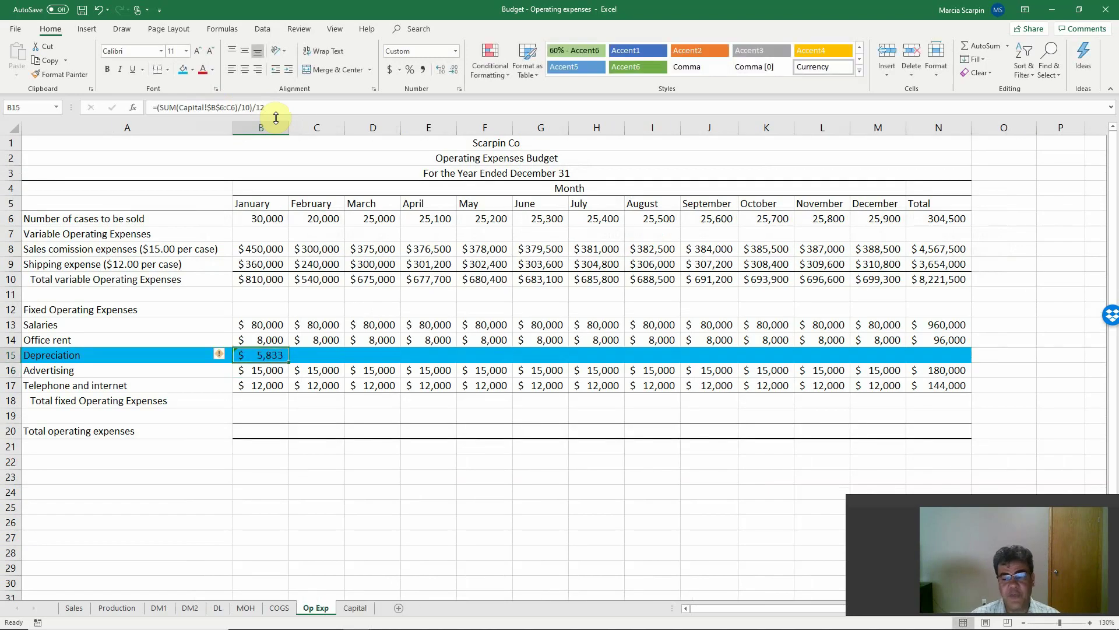
{"action": "key", "text": "ctrl+c"}
{"action": "key", "text": "shift+Right"}
{"action": "key", "text": "shift+Right"}
{"action": "key", "text": "shift+Right"}
{"action": "key", "text": "shift+Right"}
{"action": "key", "text": "shift+Right"}
{"action": "key", "text": "shift+Right"}
{"action": "key", "text": "shift+Right"}
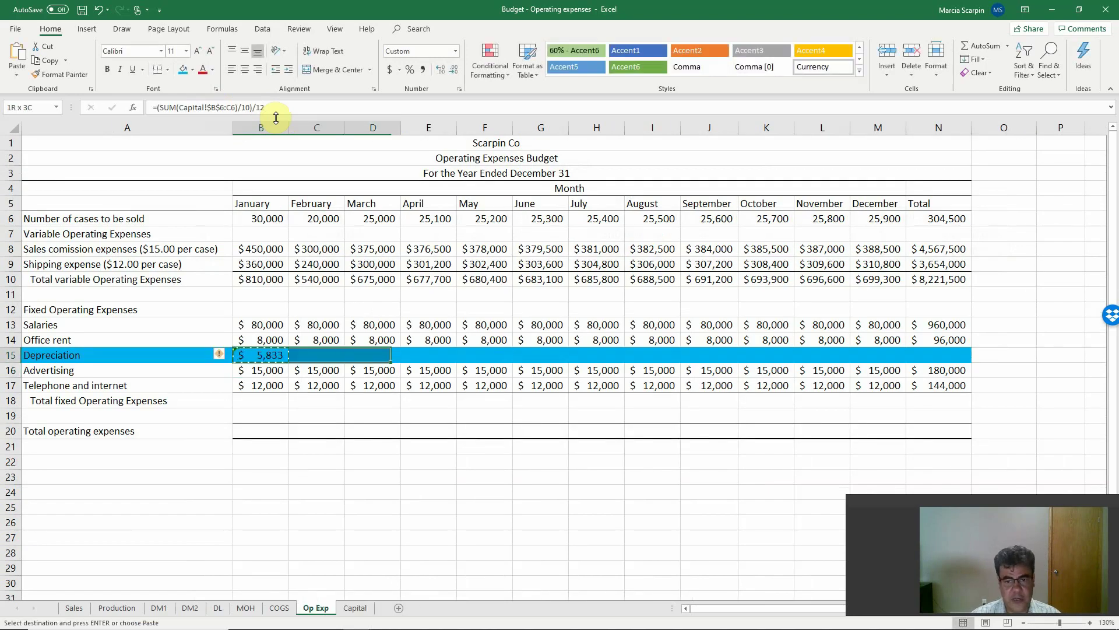
{"action": "key", "text": "shift+Right"}
{"action": "key", "text": "shift+Right"}
{"action": "key", "text": "shift+Right"}
{"action": "key", "text": "shift+Right"}
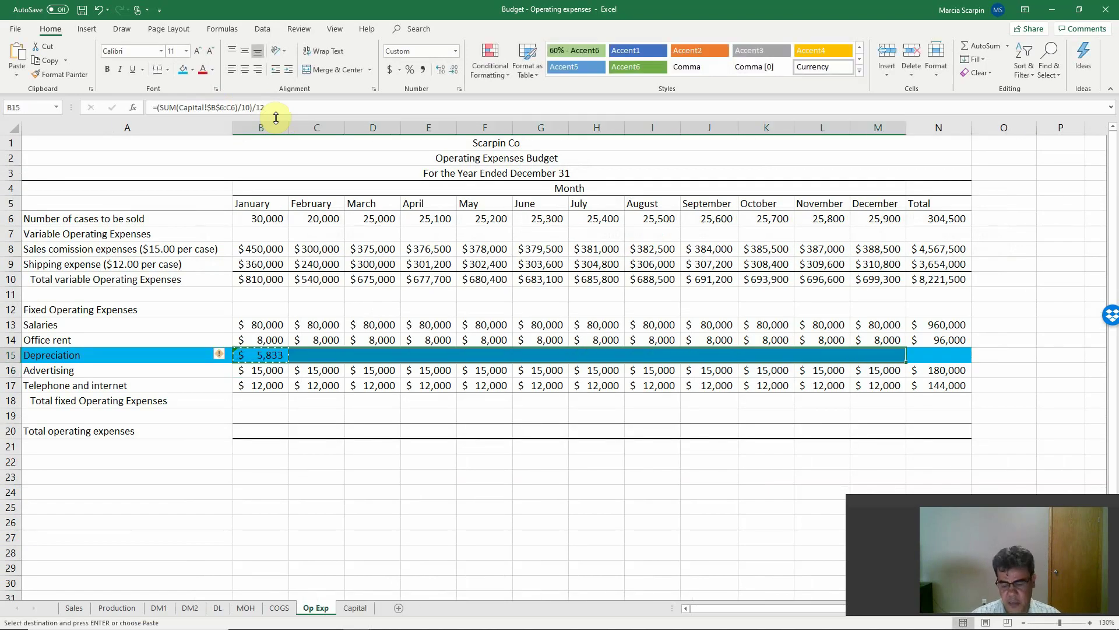
{"action": "key", "text": "Return"}
{"action": "key", "text": "Right"}
{"action": "key", "text": "Right"}
{"action": "key", "text": "Right"}
{"action": "key", "text": "Right"}
{"action": "key", "text": "Right"}
{"action": "key", "text": "Right"}
{"action": "key", "text": "Right"}
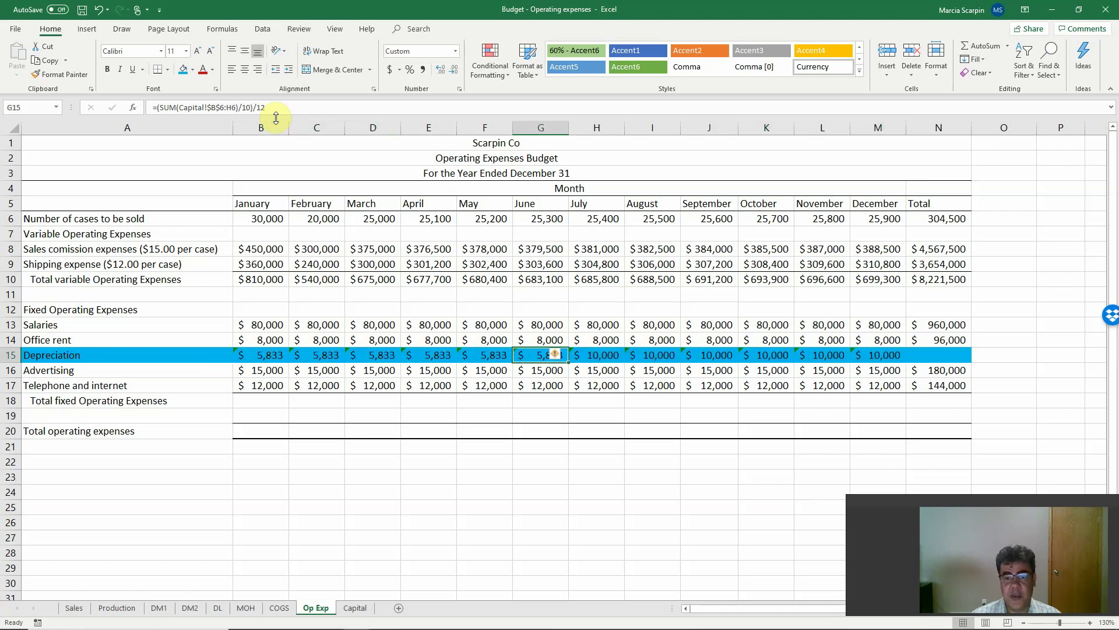
{"action": "key", "text": "Left"}
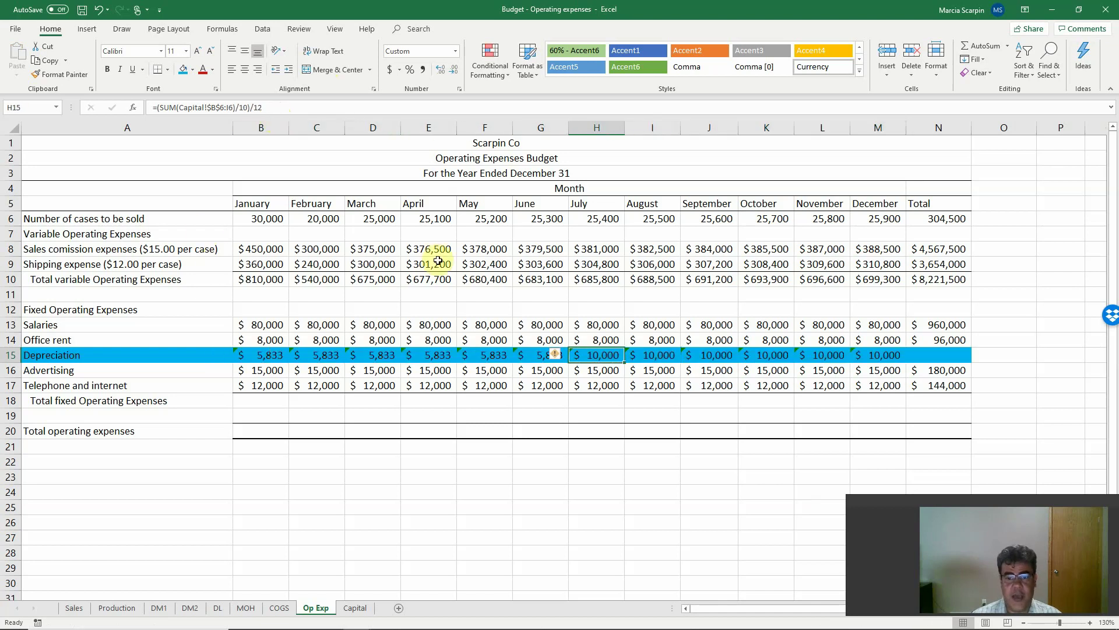
- Check the July office equipment purchase in I6 on the Capital sheet
{"action": "left_click", "coordinate": [355, 607]}
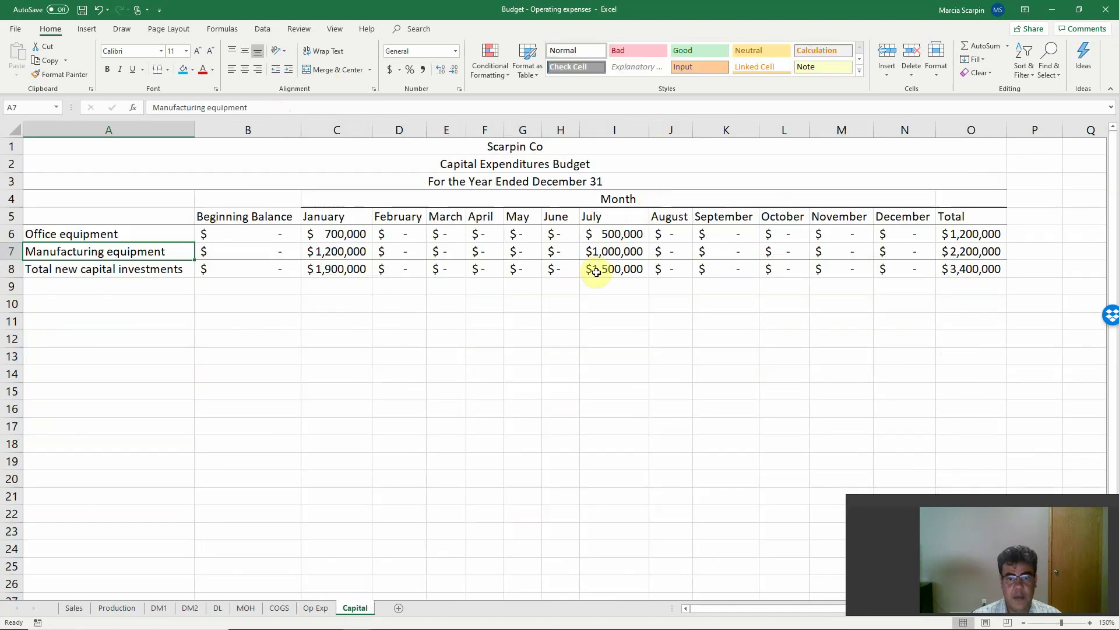
{"action": "left_click", "coordinate": [603, 241]}
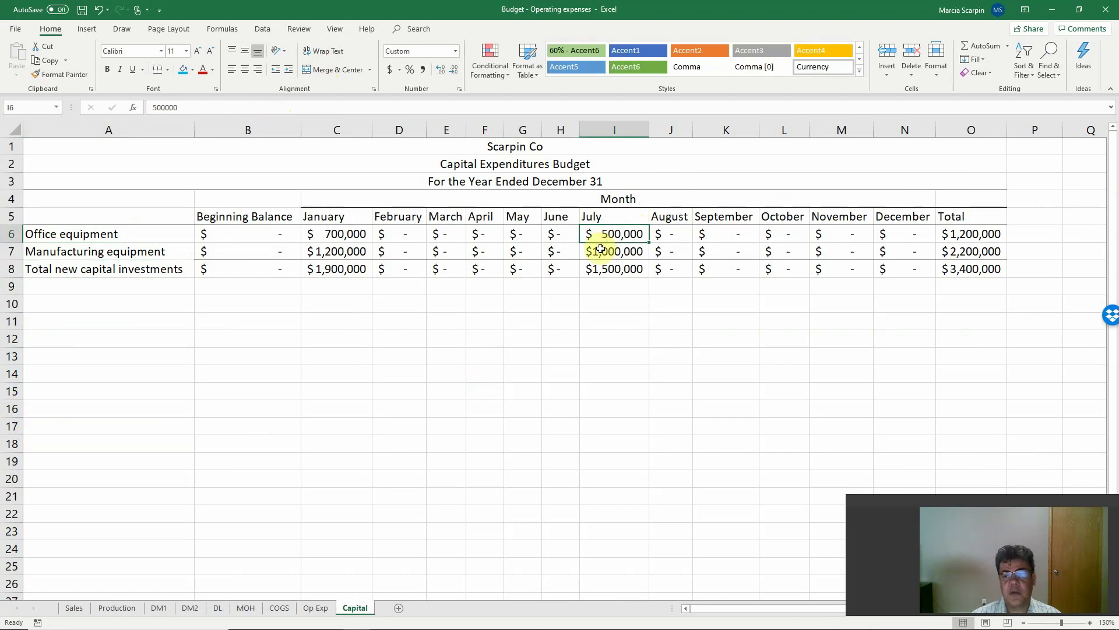
{"action": "left_click", "coordinate": [320, 608]}
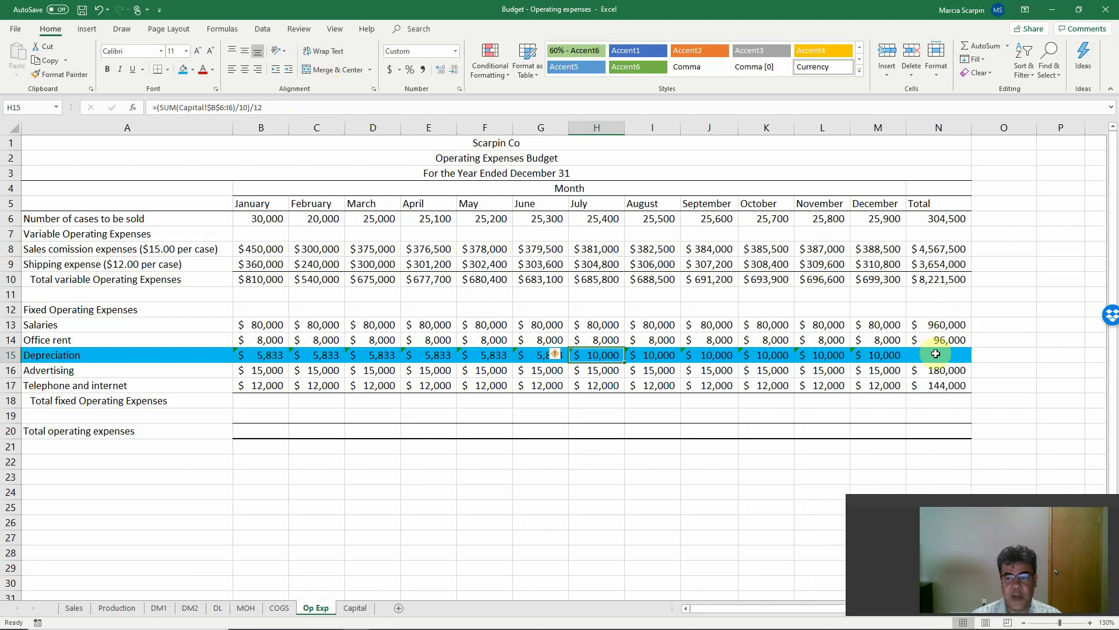
- Total the depreciation row in N15 with SUM(B15:M15), giving $95,000
{"action": "left_click", "coordinate": [940, 354]}
{"action": "type", "text": "="}
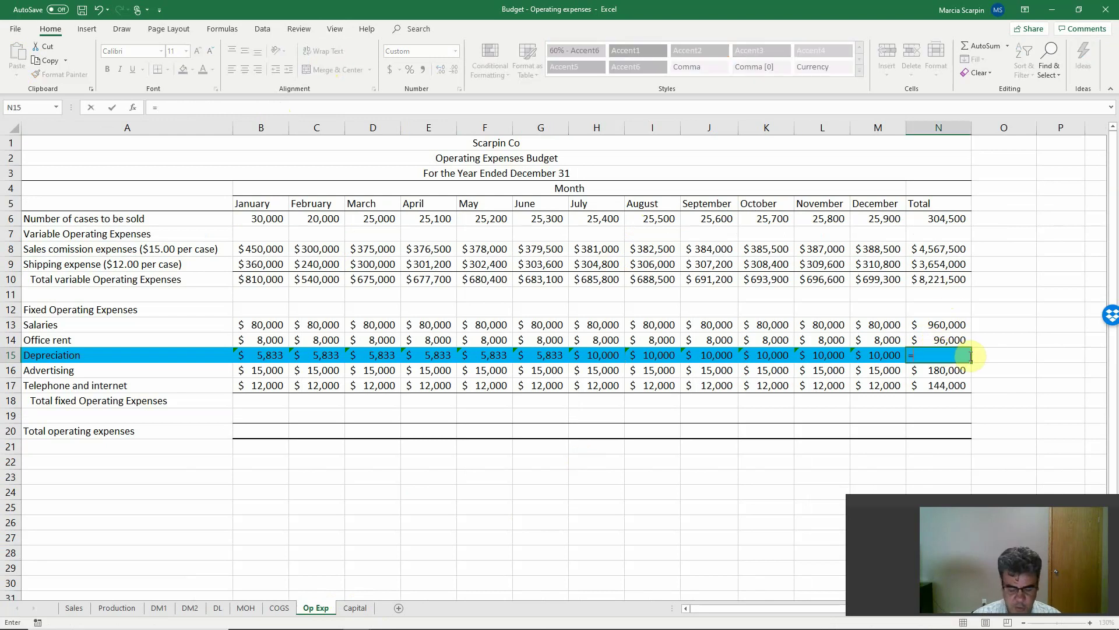
{"action": "type", "text": "sum("}
{"action": "key", "text": "Left"}
{"action": "key", "text": "shift+Left"}
{"action": "key", "text": "shift+Left"}
{"action": "key", "text": "shift+Left"}
{"action": "key", "text": "shift+Left"}
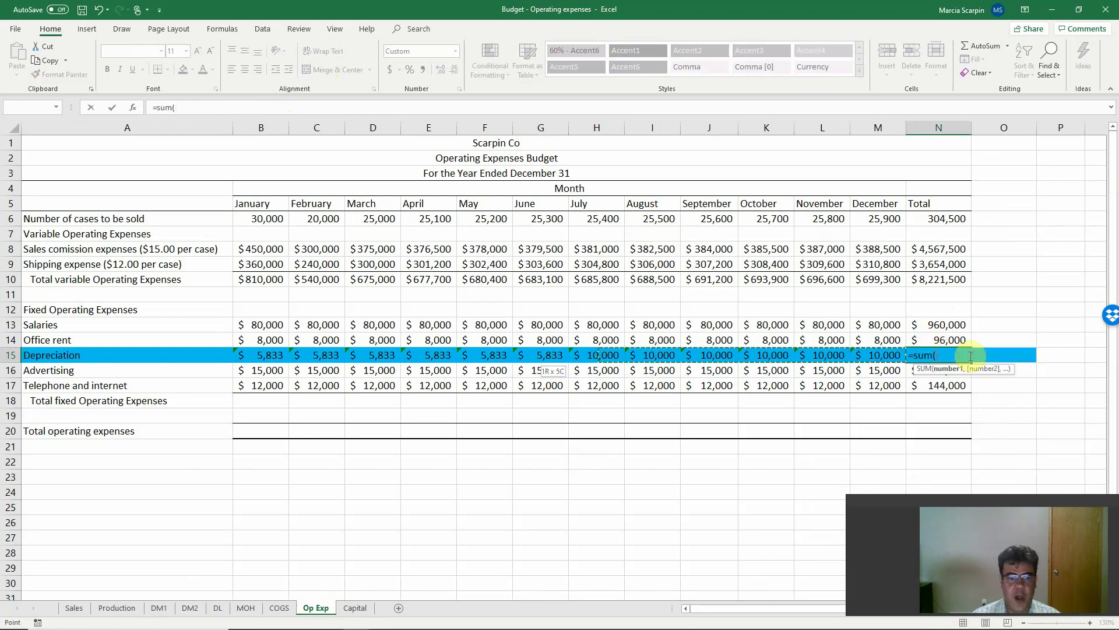
{"action": "key", "text": "shift+Left"}
{"action": "key", "text": "shift+Left"}
{"action": "key", "text": "shift+Left"}
{"action": "key", "text": "shift+Left"}
{"action": "key", "text": "shift+Left"}
{"action": "key", "text": "shift+Left"}
{"action": "key", "text": "shift+Left"}
{"action": "key", "text": "Return"}
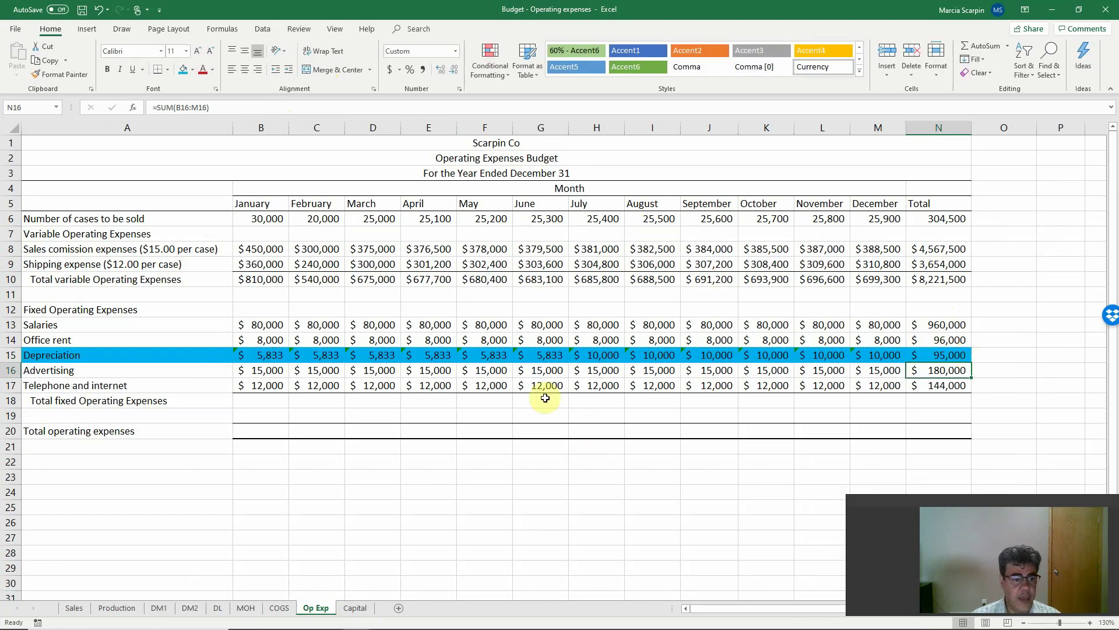
- Enter =SUM(B13:B17) in B18 for January's fixed expenses and copy it across B18:N18
{"action": "left_click", "coordinate": [249, 401]}
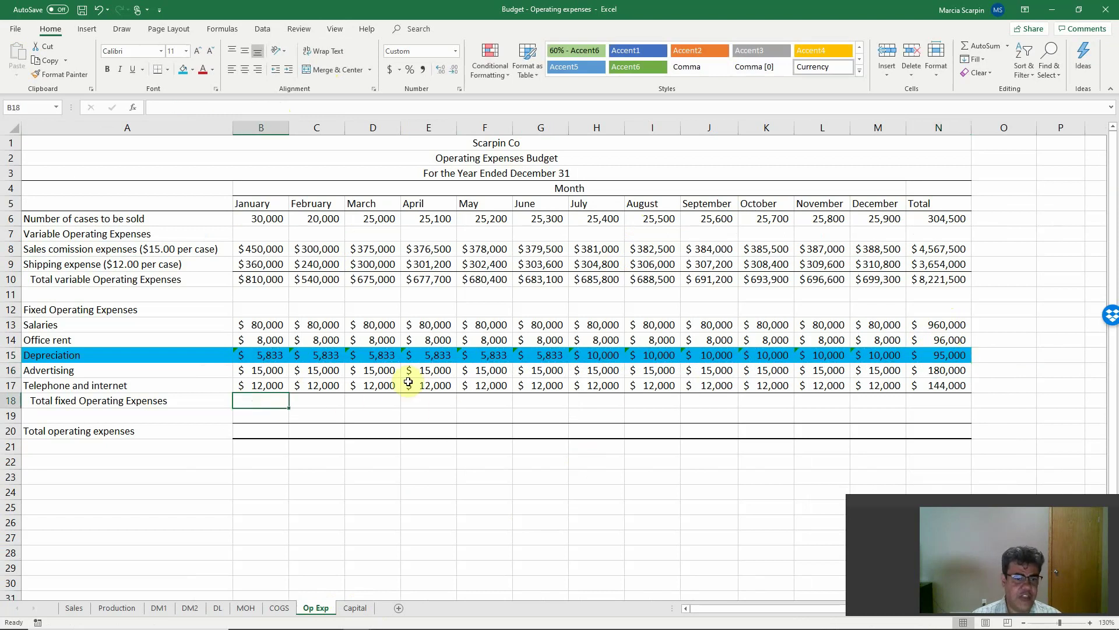
{"action": "type", "text": "=sum("}
{"action": "key", "text": "Up"}
{"action": "key", "text": "shift+Up"}
{"action": "key", "text": "shift+Up"}
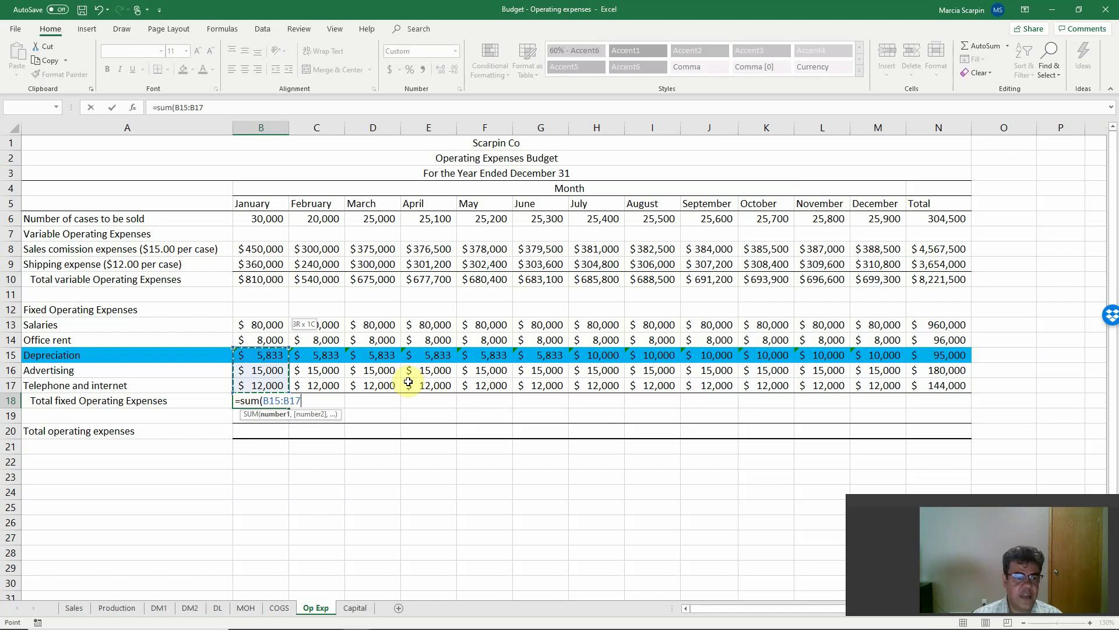
{"action": "key", "text": "shift+Up"}
{"action": "key", "text": "shift+Up"}
{"action": "key", "text": "Return"}
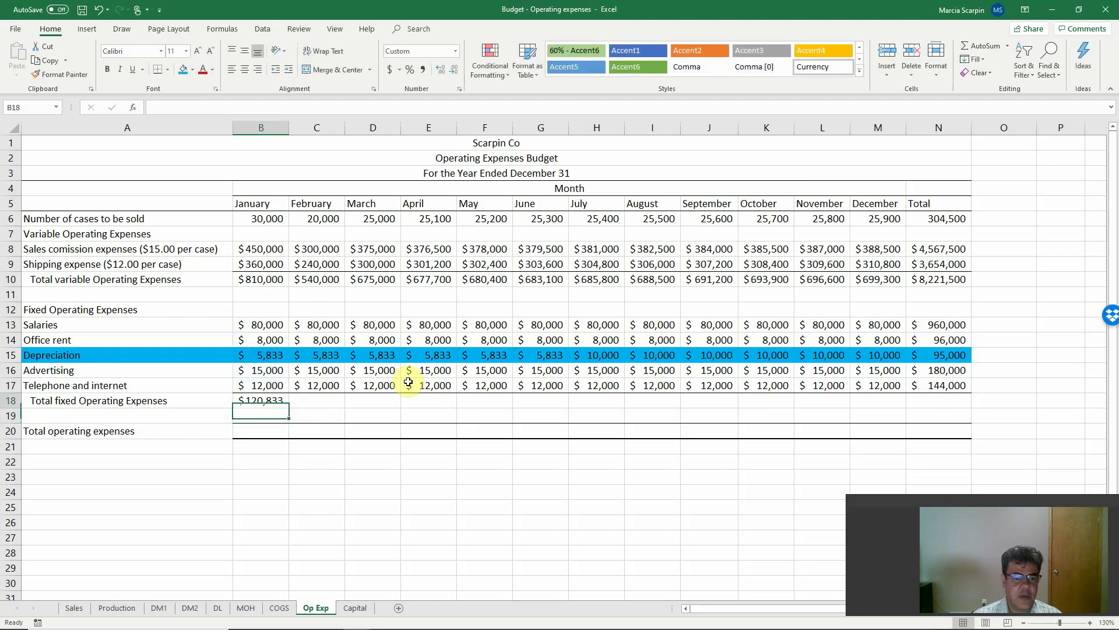
{"action": "key", "text": "Up"}
{"action": "key", "text": "ctrl+c"}
{"action": "key", "text": "shift+Right"}
{"action": "key", "text": "shift+Right"}
{"action": "key", "text": "shift+Right"}
{"action": "key", "text": "shift+Right"}
{"action": "key", "text": "shift+Right"}
{"action": "key", "text": "shift+Right"}
{"action": "key", "text": "shift+Right"}
{"action": "key", "text": "shift+Right"}
{"action": "key", "text": "shift+Right"}
{"action": "key", "text": "shift+Right"}
{"action": "key", "text": "shift+Right"}
{"action": "key", "text": "shift+Right"}
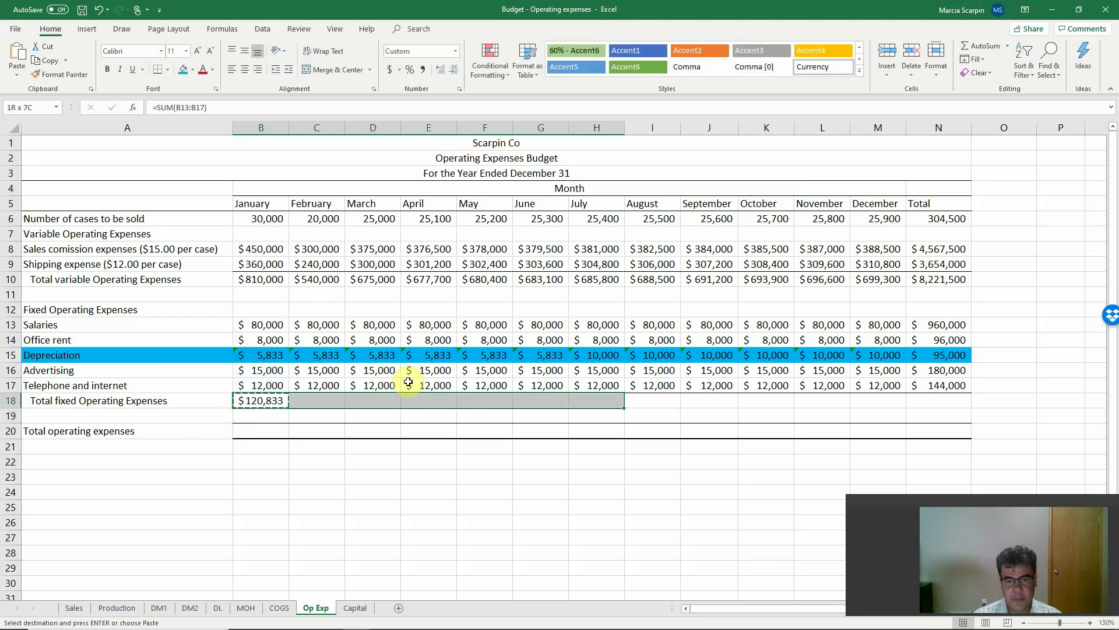
{"action": "key", "text": "Return"}
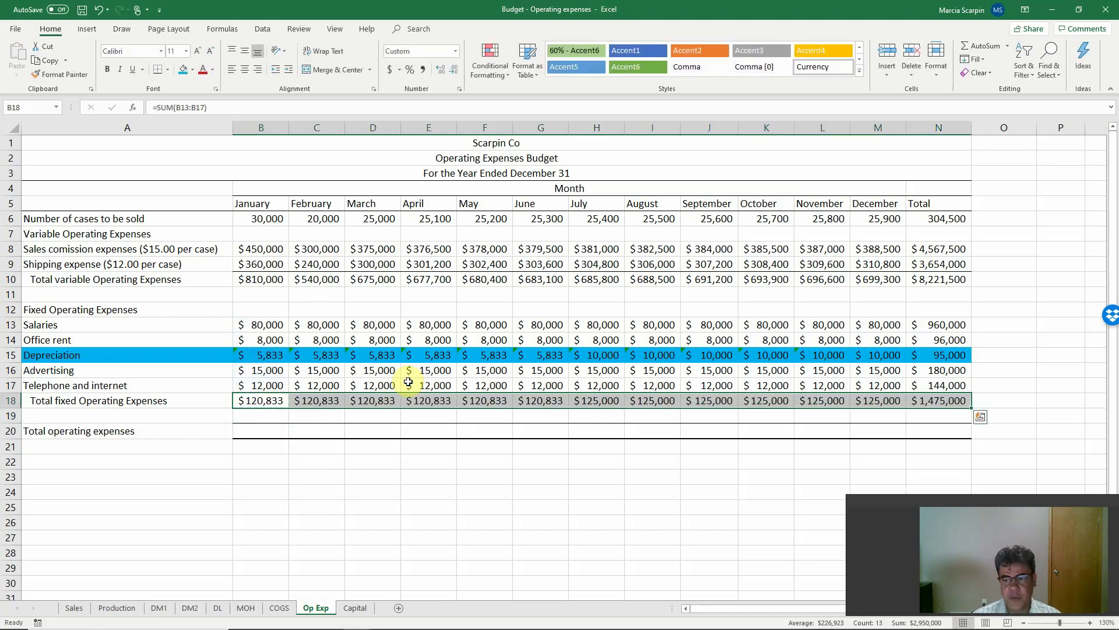
{"action": "key", "text": "Down"}
- Add a check sum =SUM(B18:M18) in O18 confirming the $1,475,000 annual fixed total
{"action": "key", "text": "Right"}
{"action": "key", "text": "Right"}
{"action": "key", "text": "Right"}
{"action": "key", "text": "Right"}
{"action": "key", "text": "Right"}
{"action": "key", "text": "Right"}
{"action": "key", "text": "Right"}
{"action": "key", "text": "Right"}
{"action": "key", "text": "Right"}
{"action": "key", "text": "Right"}
{"action": "key", "text": "Right"}
{"action": "key", "text": "Right"}
{"action": "key", "text": "Right"}
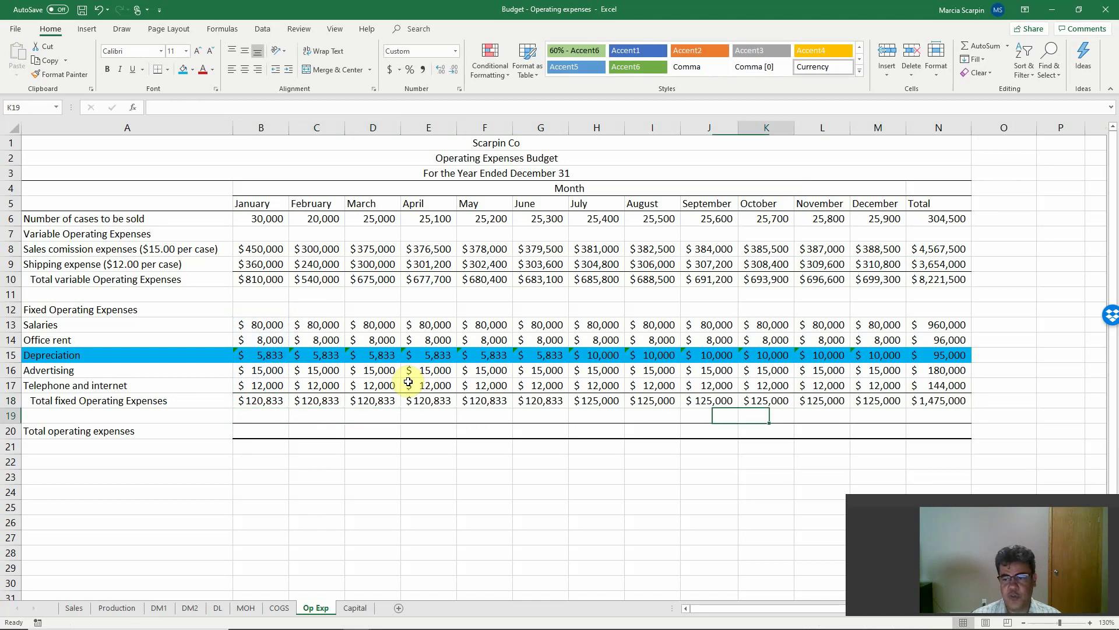
{"action": "key", "text": "Up"}
{"action": "type", "text": "=sum("}
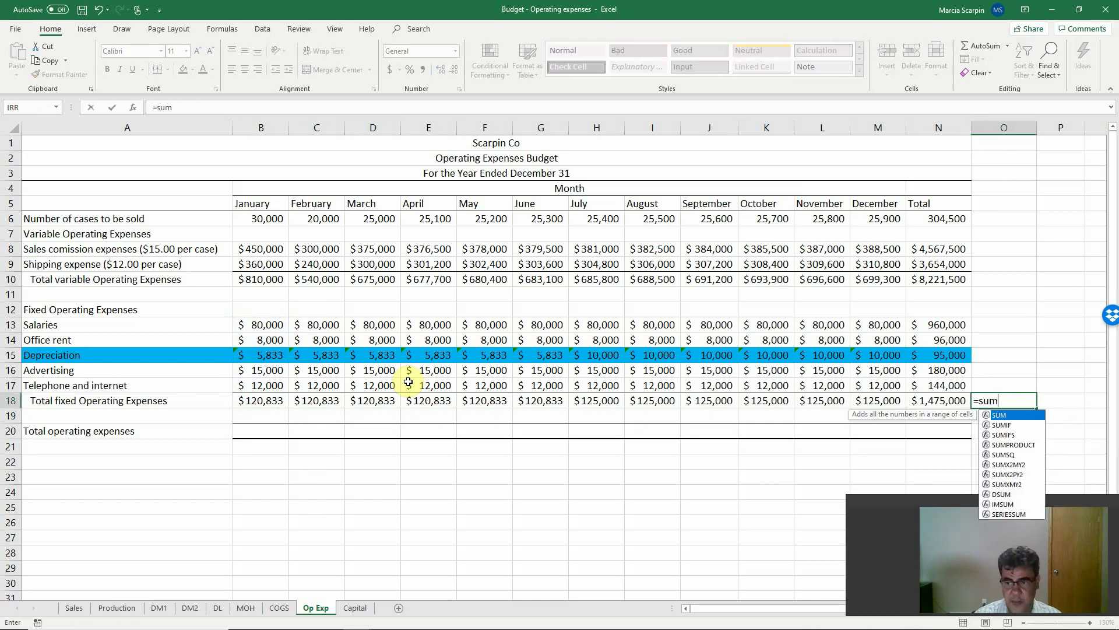
{"action": "key", "text": "Left"}
{"action": "key", "text": "Left"}
{"action": "key", "text": "Left"}
{"action": "key", "text": "Right"}
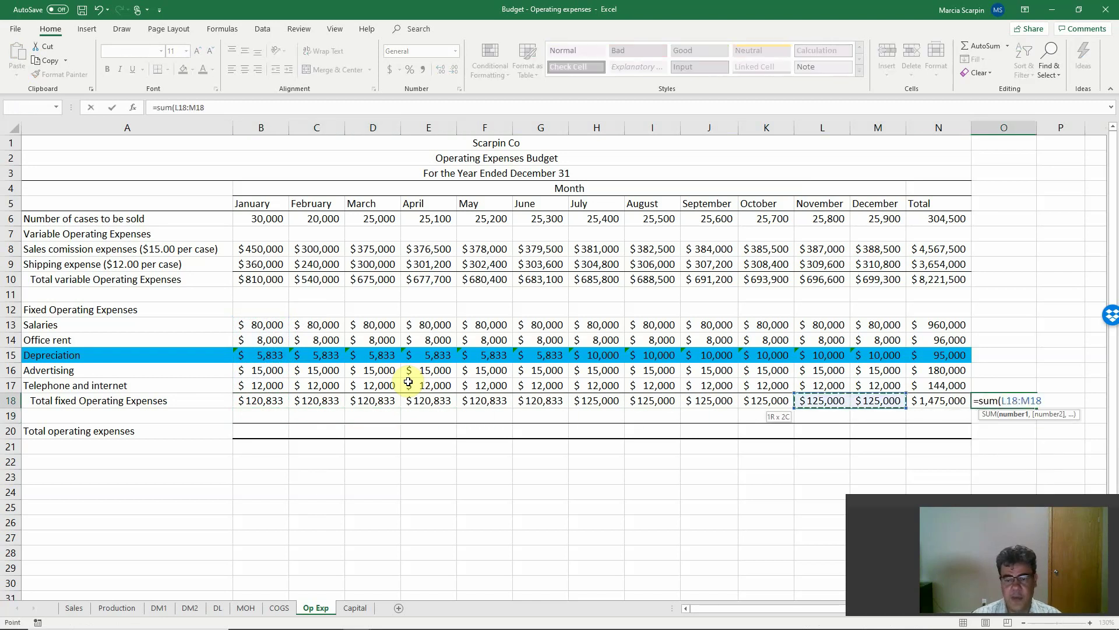
{"action": "key", "text": "shift+Left"}
{"action": "key", "text": "shift+Left"}
{"action": "key", "text": "shift+Left"}
{"action": "key", "text": "shift+Left"}
{"action": "key", "text": "shift+Left"}
{"action": "key", "text": "shift+Left"}
{"action": "key", "text": "shift+Left"}
{"action": "key", "text": "shift+Left"}
{"action": "key", "text": "shift+Left"}
{"action": "key", "text": "shift+Left"}
{"action": "key", "text": "shift+Left"}
{"action": "key", "text": "Return"}
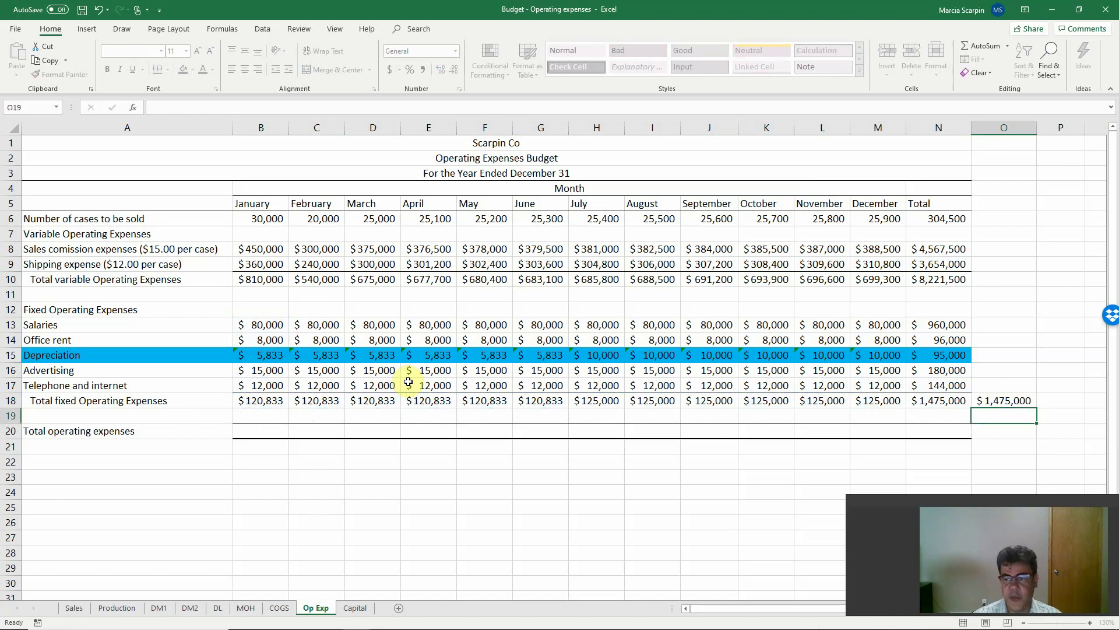
{"action": "key", "text": "Up"}
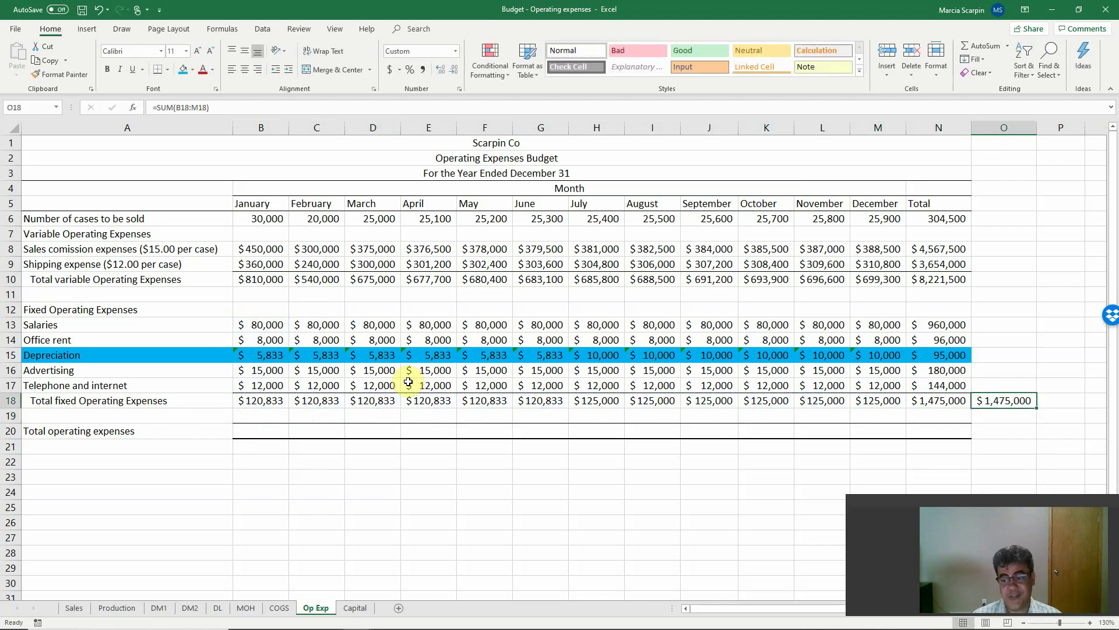
- Copy the check sum formula down beside the total operating expenses row 20
{"action": "key", "text": "ctrl+c"}
{"action": "key", "text": "Down"}
{"action": "key", "text": "Down"}
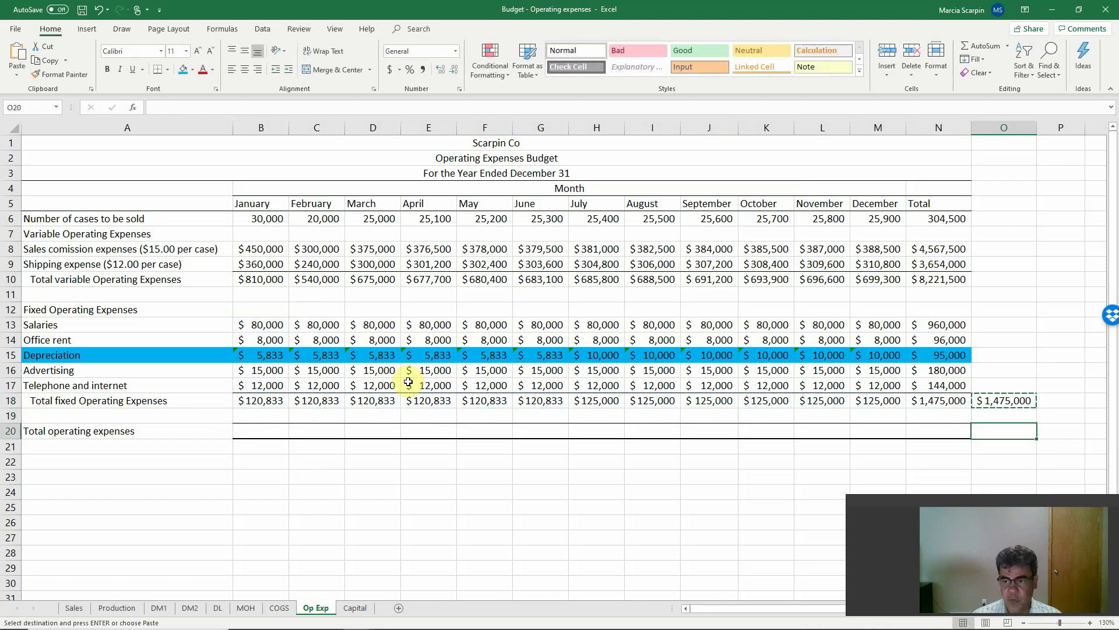
{"action": "key", "text": "Return"}
{"action": "key", "text": "Up"}
{"action": "key", "text": "Up"}
{"action": "key", "text": "Down"}
{"action": "key", "text": "Down"}
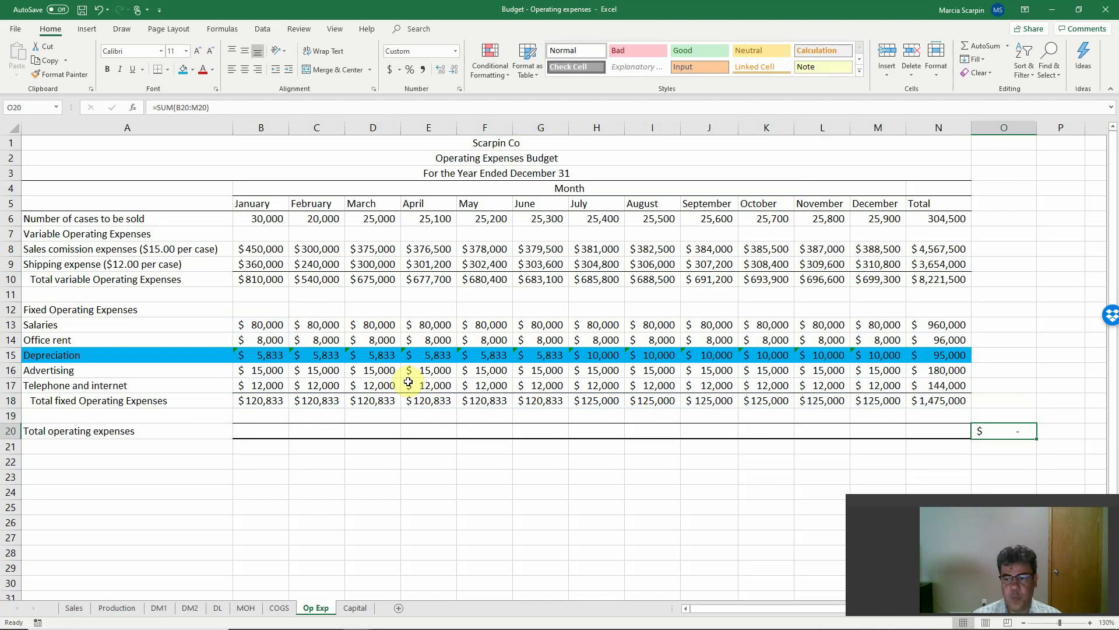
{"action": "key", "text": "Left"}
{"action": "key", "text": "Left"}
{"action": "key", "text": "Left"}
{"action": "key", "text": "Left"}
{"action": "key", "text": "Left"}
{"action": "key", "text": "Left"}
{"action": "key", "text": "Left"}
{"action": "key", "text": "Left"}
{"action": "key", "text": "Left"}
{"action": "key", "text": "Left"}
{"action": "key", "text": "Left"}
{"action": "key", "text": "Left"}
{"action": "key", "text": "Left"}
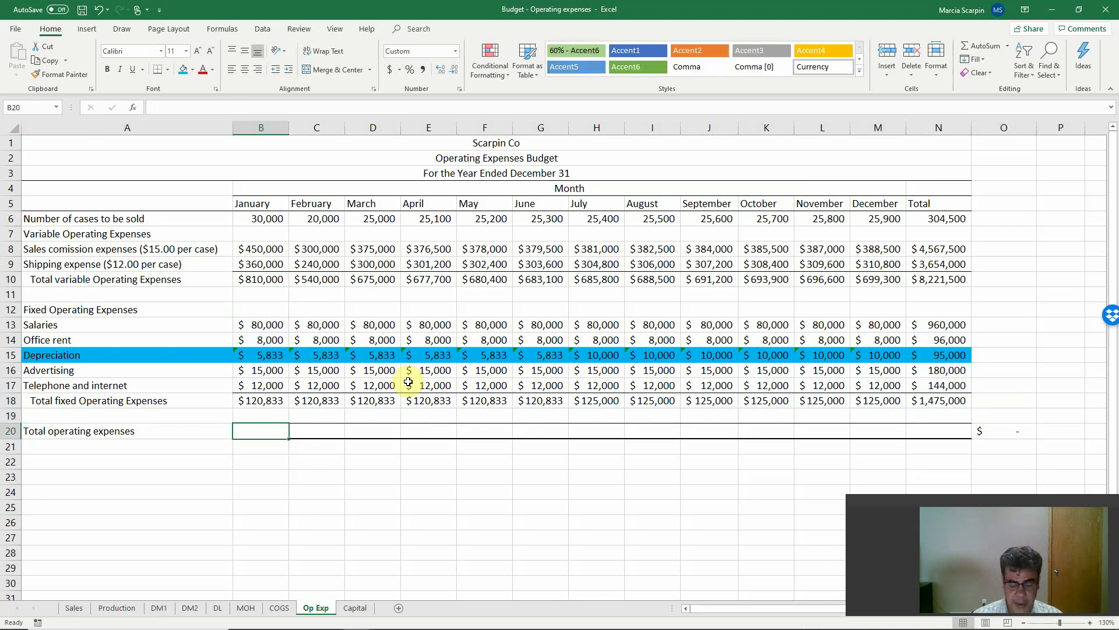
- Enter =B10+B18 in B20 and copy it across B20:N20 for total operating expenses
{"action": "type", "text": "="}
{"action": "key", "text": "Up"}
{"action": "key", "text": "Up"}
{"action": "key", "text": "Up"}
{"action": "key", "text": "Up"}
{"action": "key", "text": "Up"}
{"action": "key", "text": "Up"}
{"action": "key", "text": "Up"}
{"action": "key", "text": "Up"}
{"action": "key", "text": "Up"}
{"action": "key", "text": "Up"}
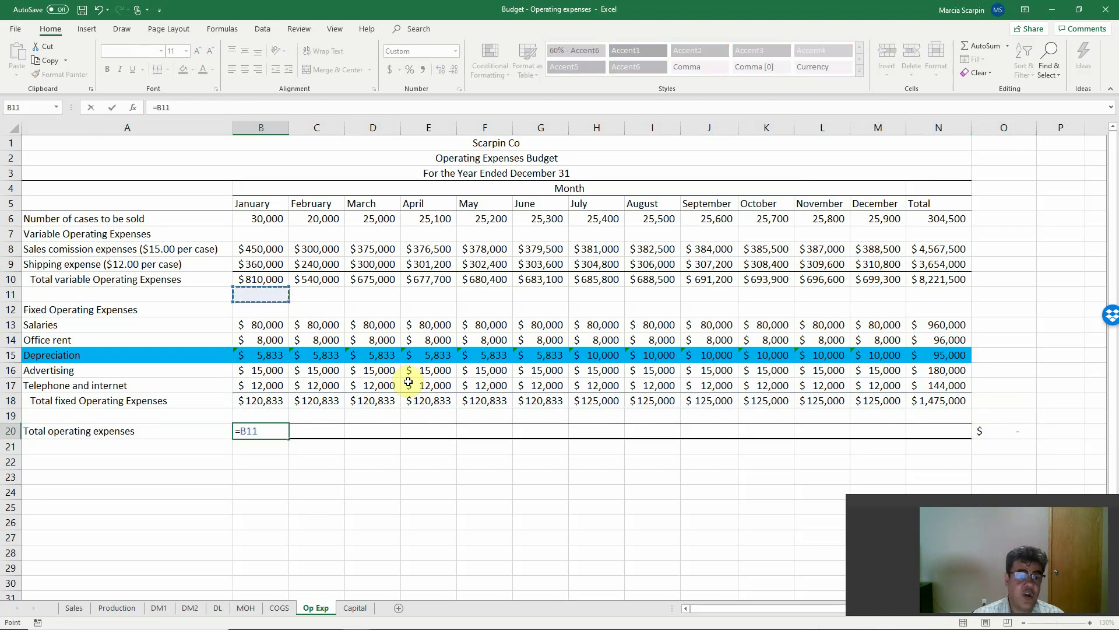
{"action": "type", "text": "+"}
{"action": "key", "text": "Up"}
{"action": "key", "text": "Up"}
{"action": "key", "text": "Up"}
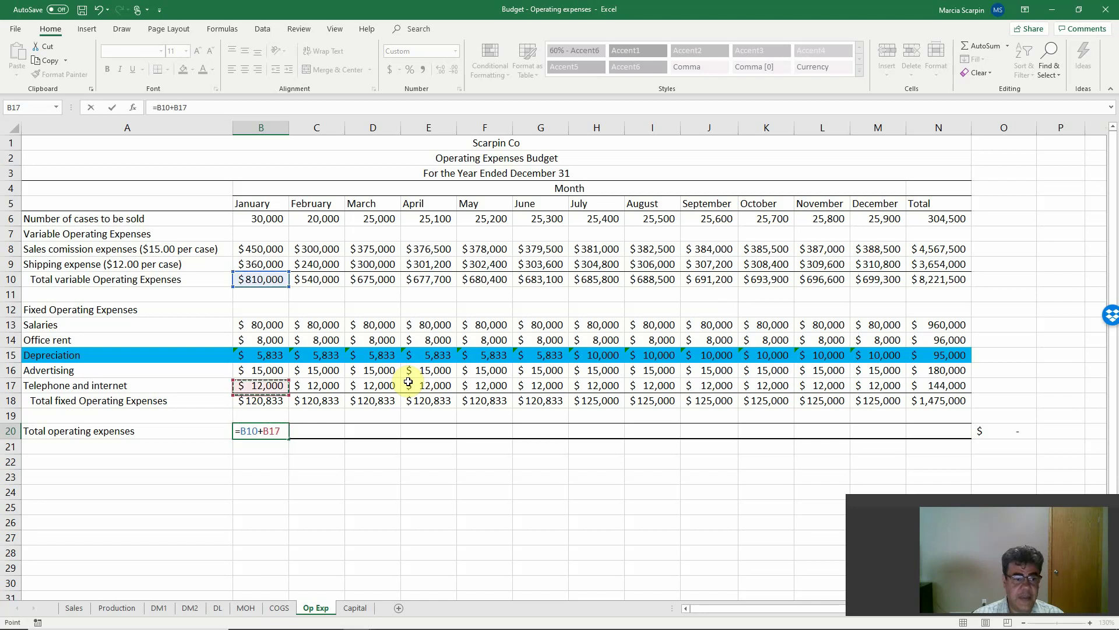
{"action": "key", "text": "Down"}
{"action": "key", "text": "Return"}
{"action": "key", "text": "Up"}
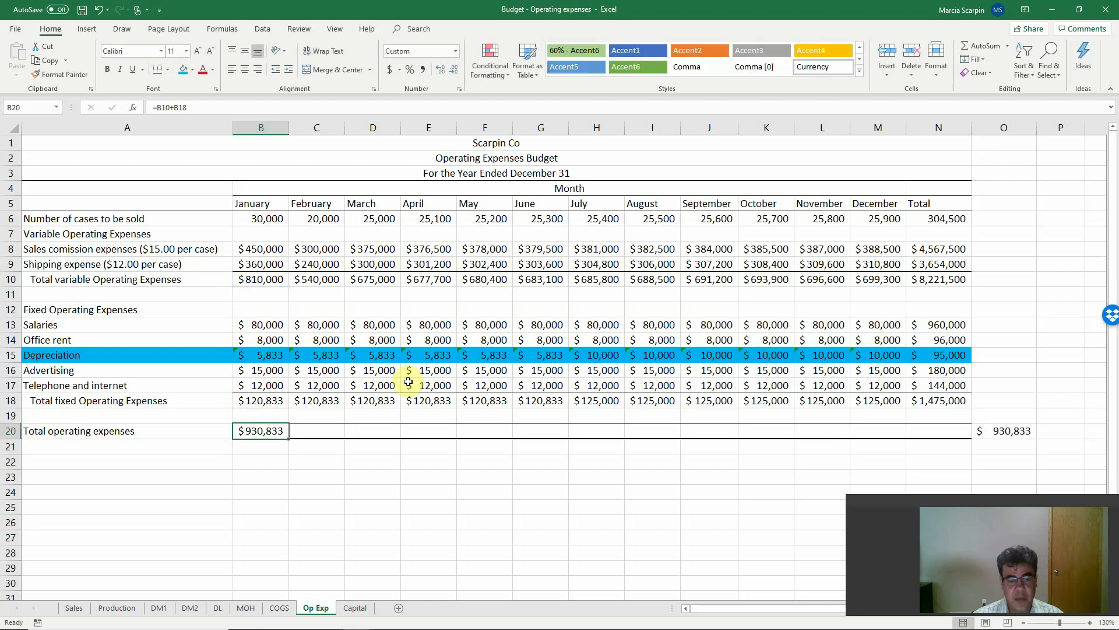
{"action": "key", "text": "ctrl+c"}
{"action": "key", "text": "shift+Right"}
{"action": "key", "text": "shift+Right"}
{"action": "key", "text": "shift+Right"}
{"action": "key", "text": "shift+Right"}
{"action": "key", "text": "shift+Right"}
{"action": "key", "text": "shift+Right"}
{"action": "key", "text": "shift+Right"}
{"action": "key", "text": "shift+Right"}
{"action": "key", "text": "shift+Right"}
{"action": "key", "text": "shift+Right"}
{"action": "key", "text": "shift+Right"}
{"action": "key", "text": "shift+Right"}
{"action": "key", "text": "shift+Right"}
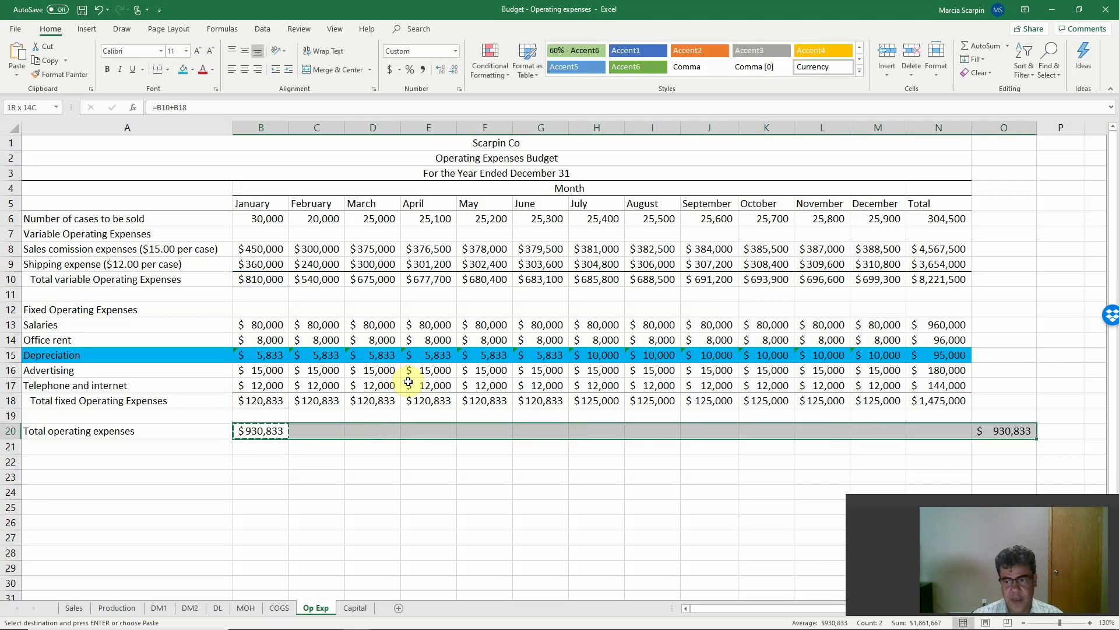
{"action": "key", "text": "shift+Left"}
{"action": "key", "text": "Return"}
- Review row 20 through the Total column and clear the helper check formula in O20
{"action": "key", "text": "Right"}
{"action": "key", "text": "Right"}
{"action": "key", "text": "Right"}
{"action": "key", "text": "Right"}
{"action": "key", "text": "Right"}
{"action": "key", "text": "Right"}
{"action": "key", "text": "Right"}
{"action": "key", "text": "Right"}
{"action": "key", "text": "Right"}
{"action": "key", "text": "Right"}
{"action": "key", "text": "Right"}
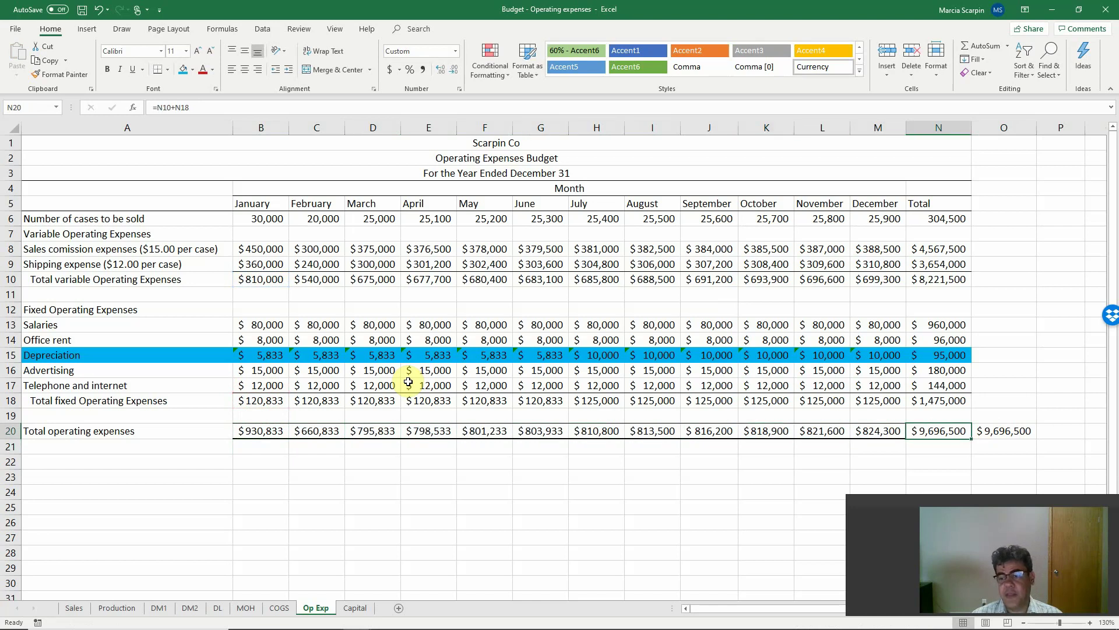
{"action": "key", "text": "Right"}
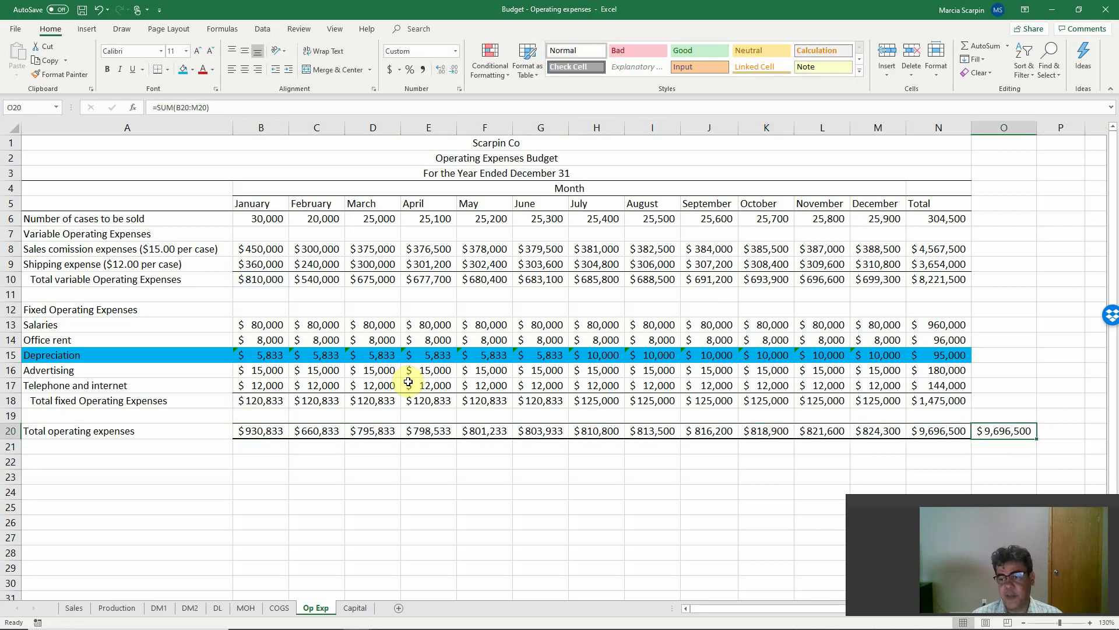
{"action": "key", "text": "Delete"}
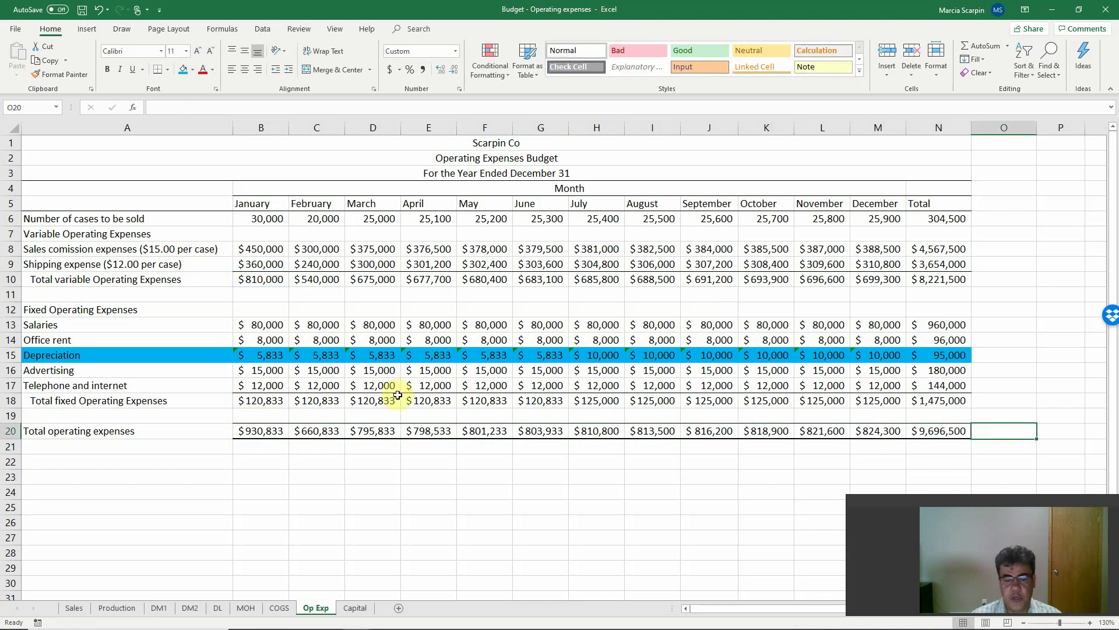